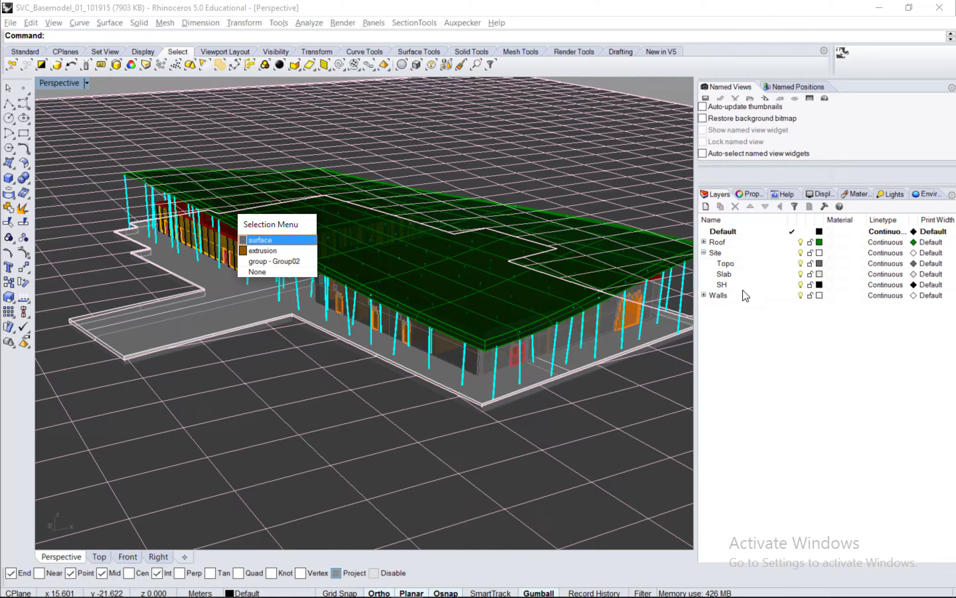
Select the ground surface and assign the Topo layer a duplicate of the default material named Topo.
click(651, 203)
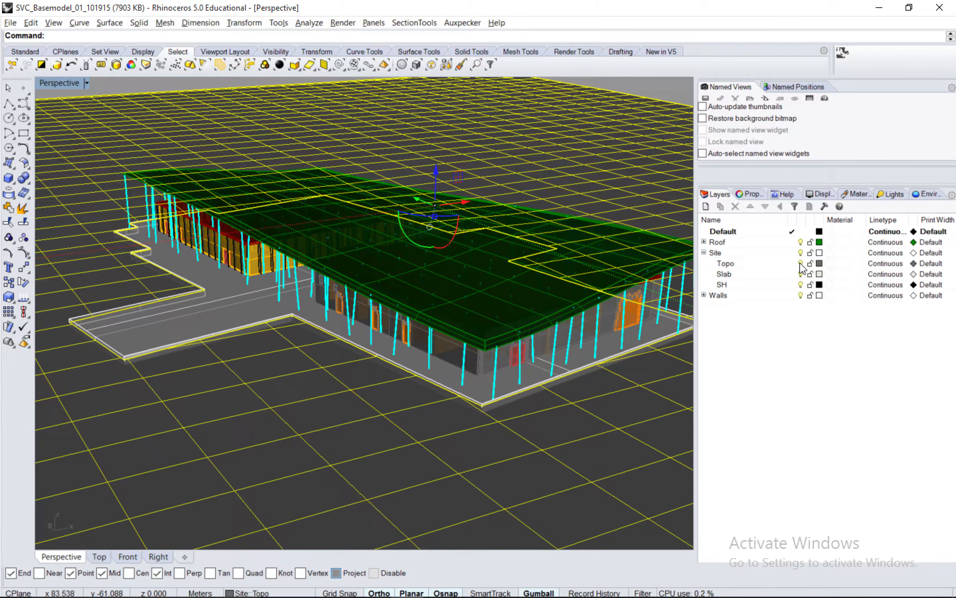
click(832, 264)
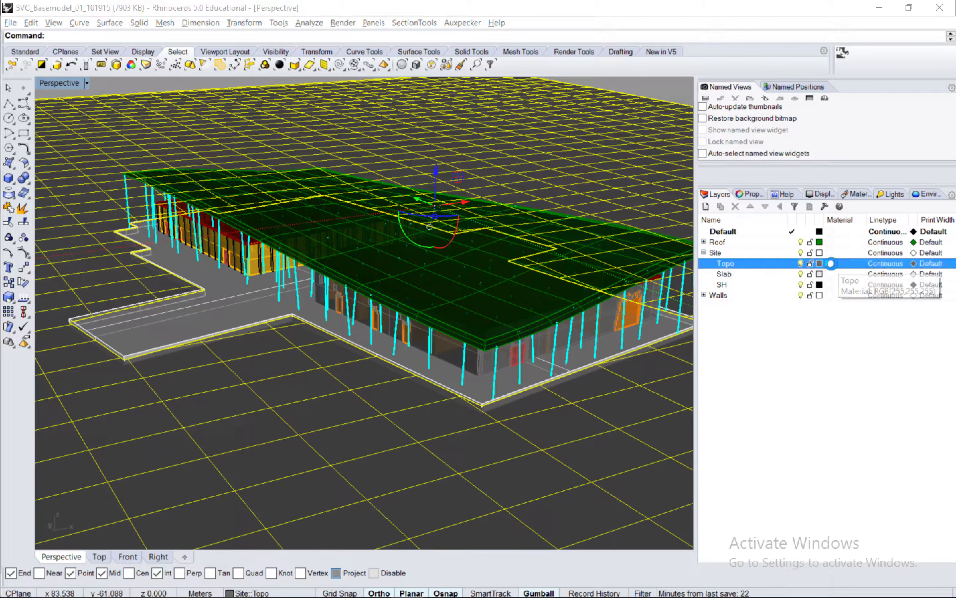
click(831, 264)
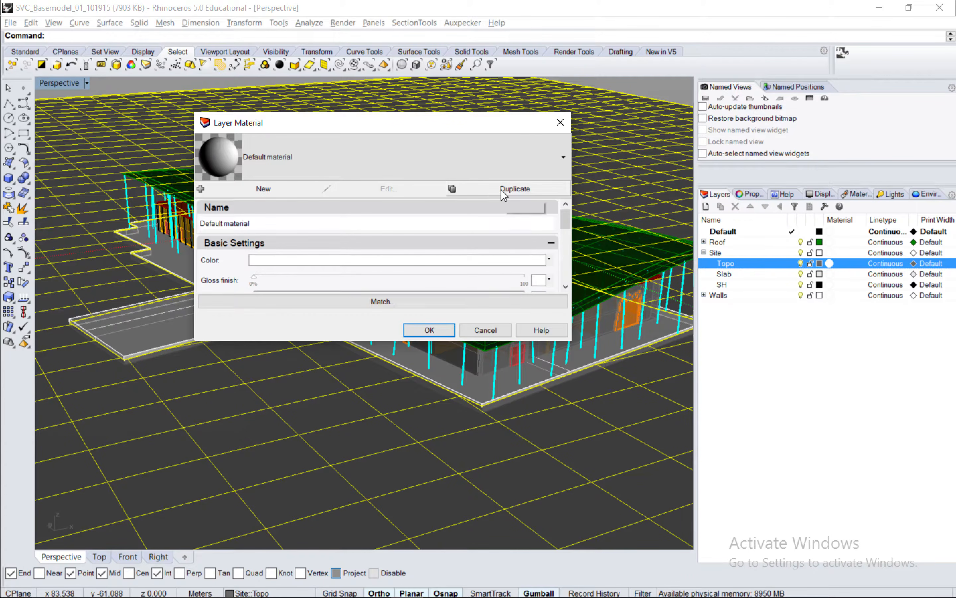
click(490, 190)
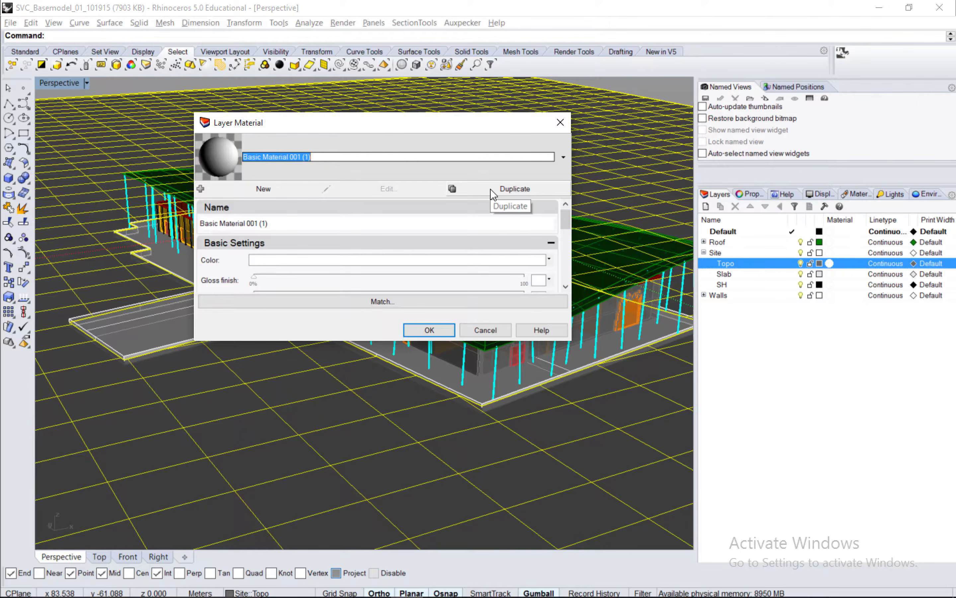
text(Topo)
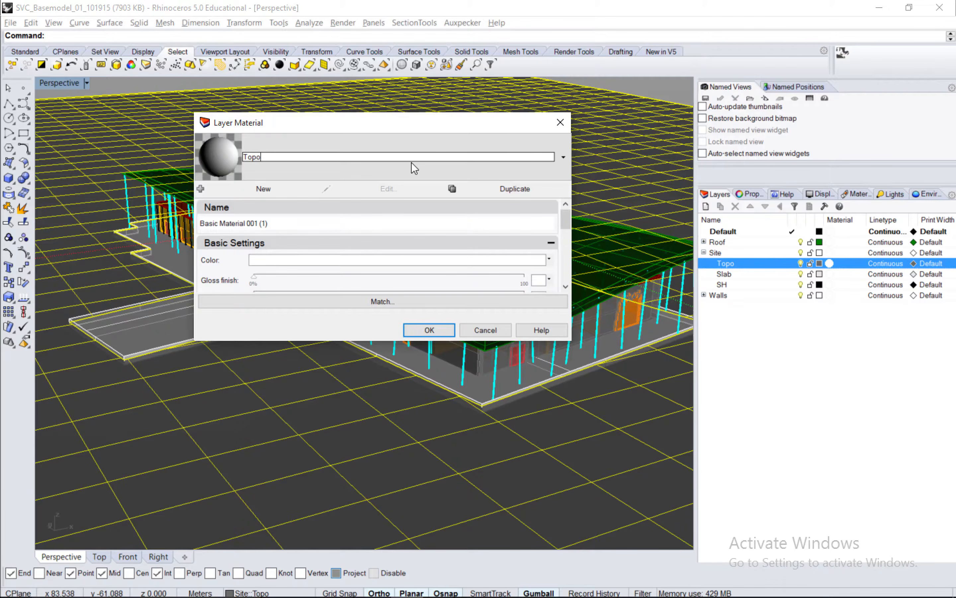
click(460, 168)
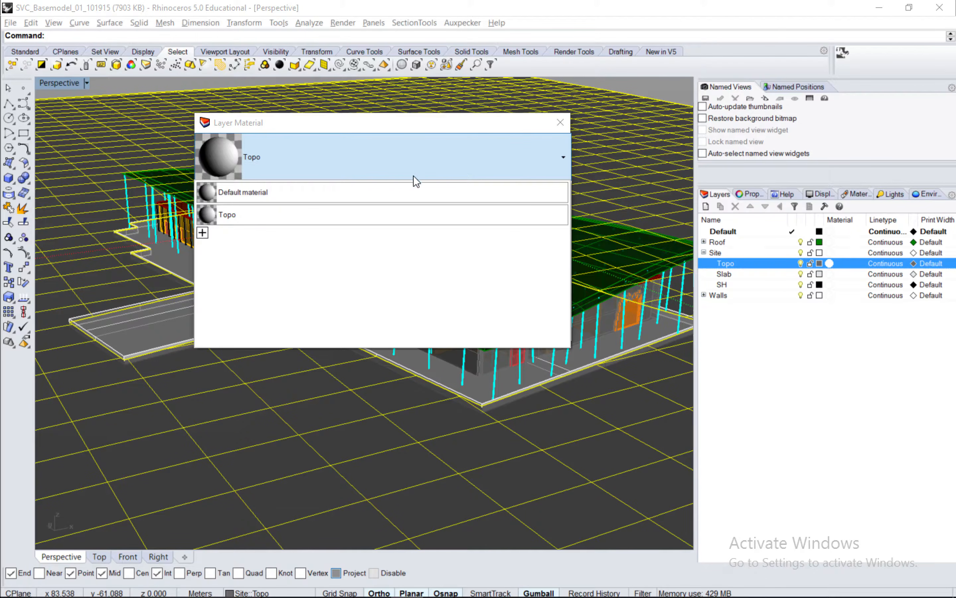
click(355, 214)
click(440, 334)
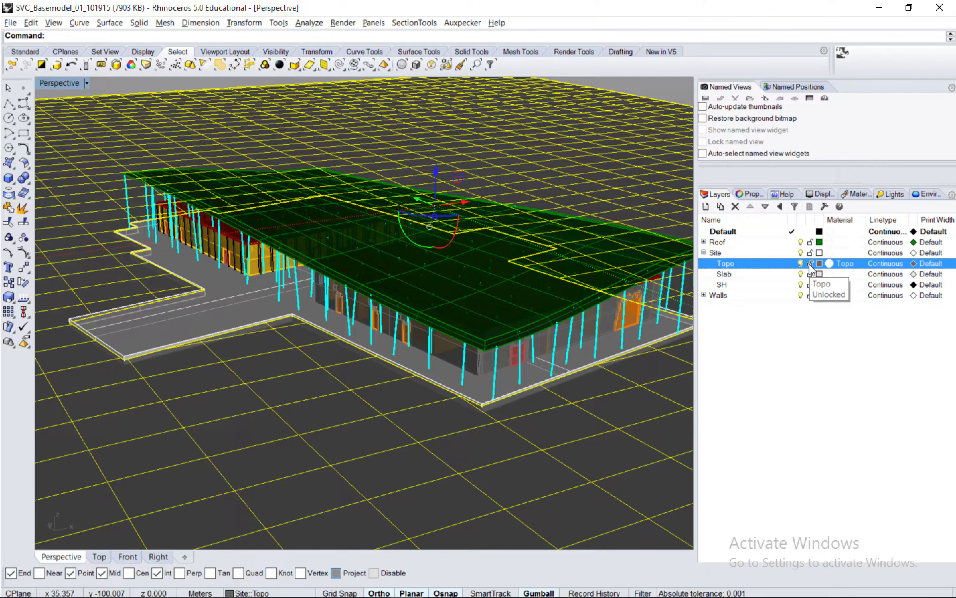
Name the selected ground surface "topo" in its object properties.
click(748, 194)
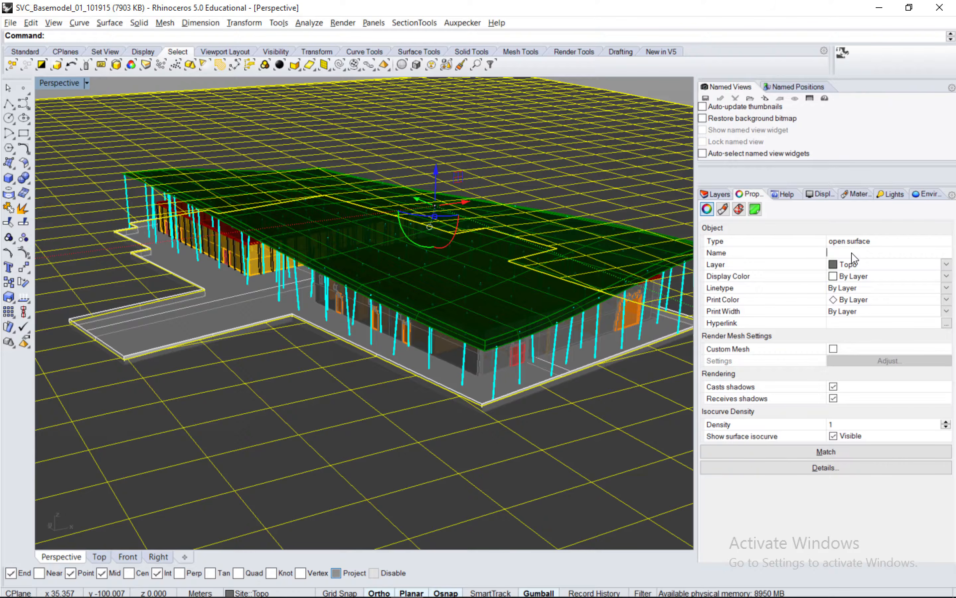
text(topo)
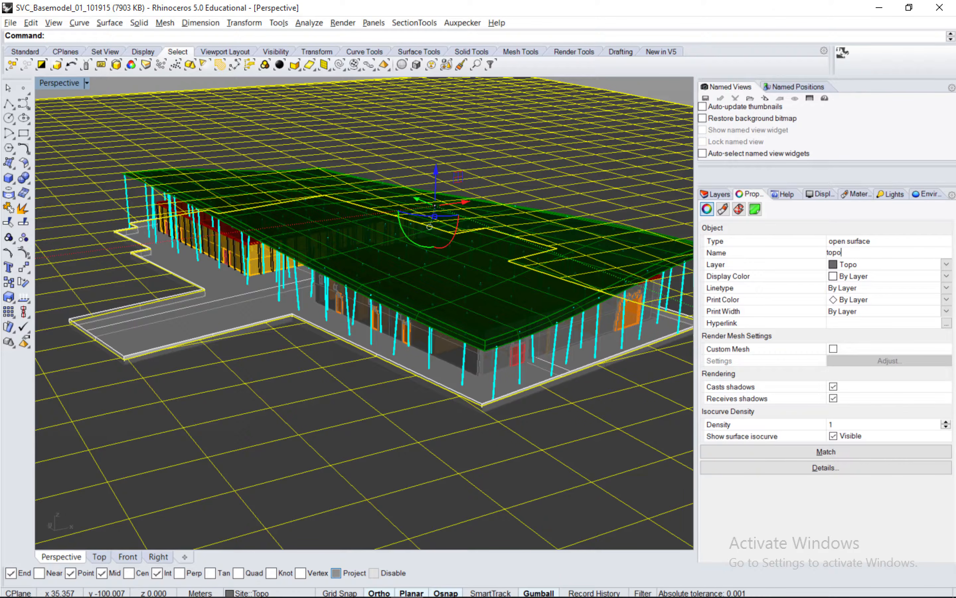
key(Return)
Turn off and lock the Topo layer.
click(716, 194)
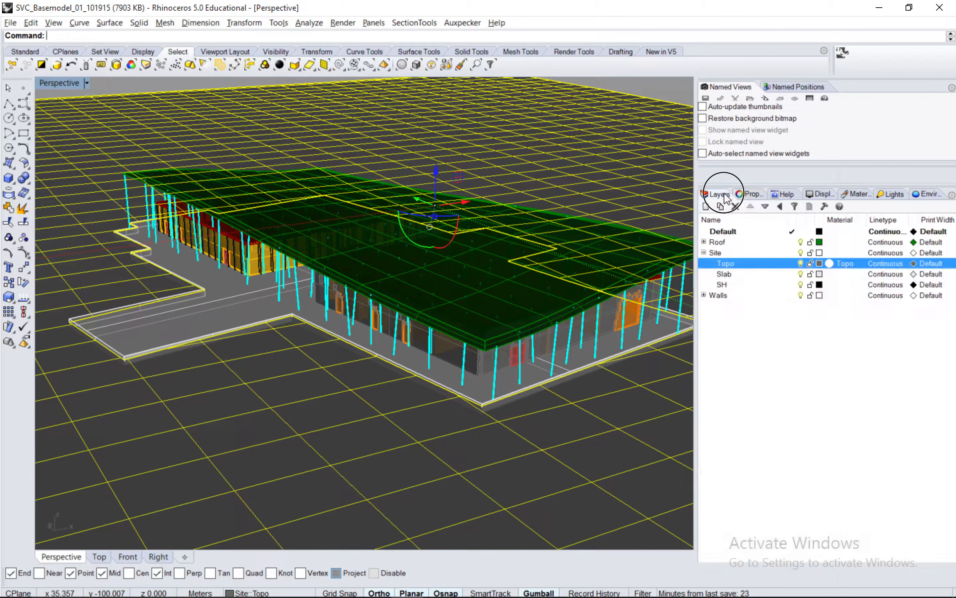
click(801, 263)
click(810, 264)
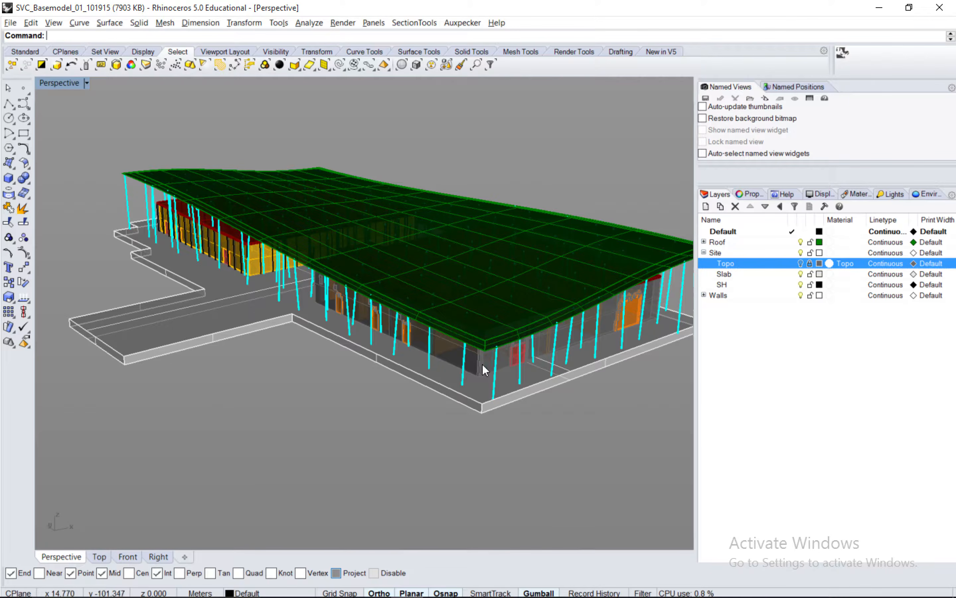
Select the building's floor slab and assign the Slab layer a duplicate of the default material named slab.
click(556, 381)
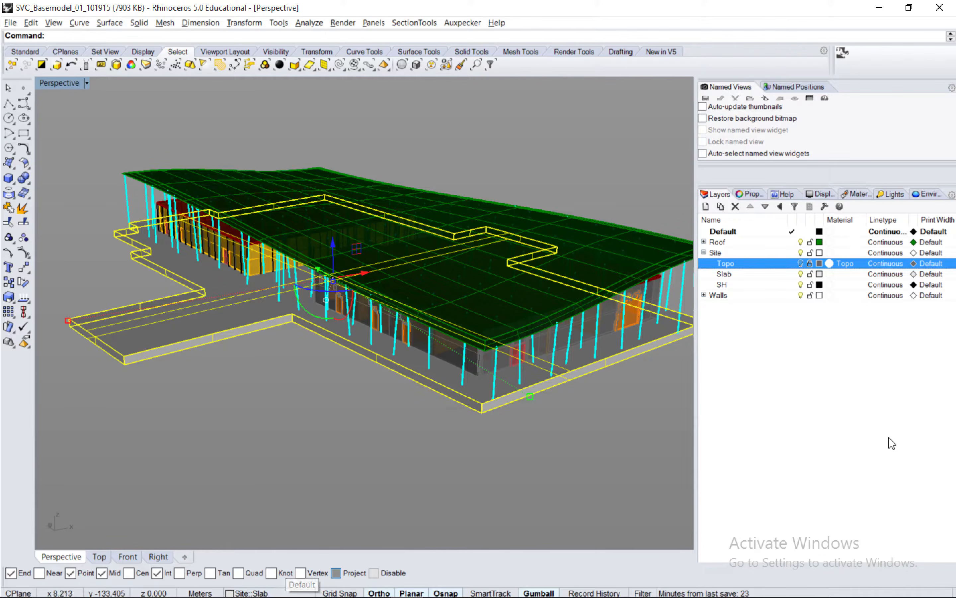
click(776, 274)
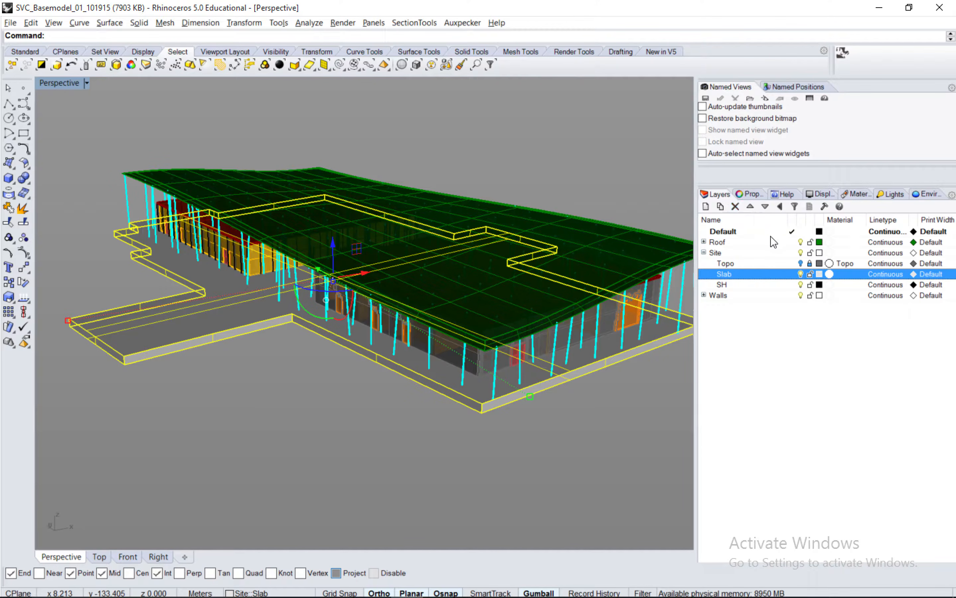
click(844, 274)
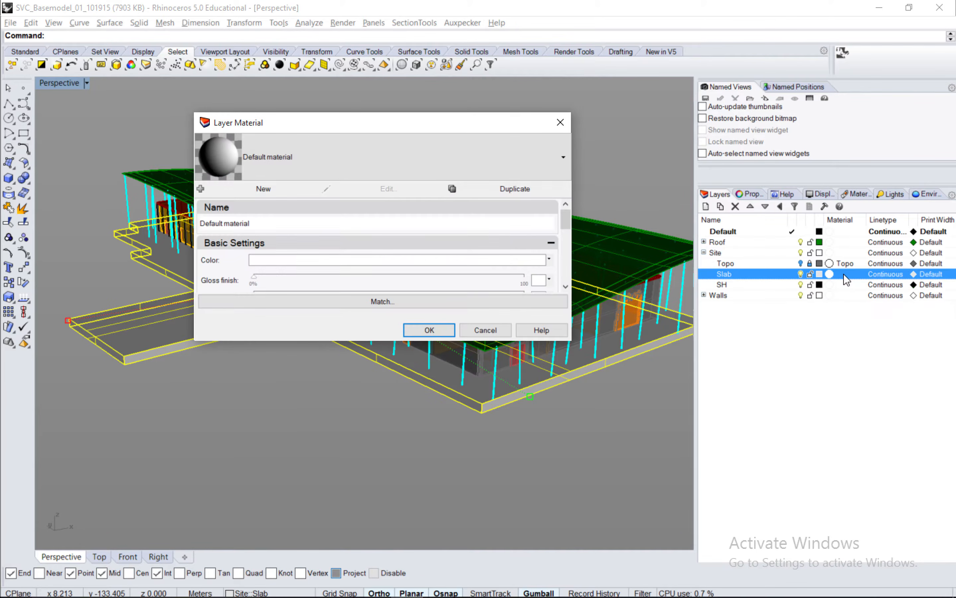
click(515, 188)
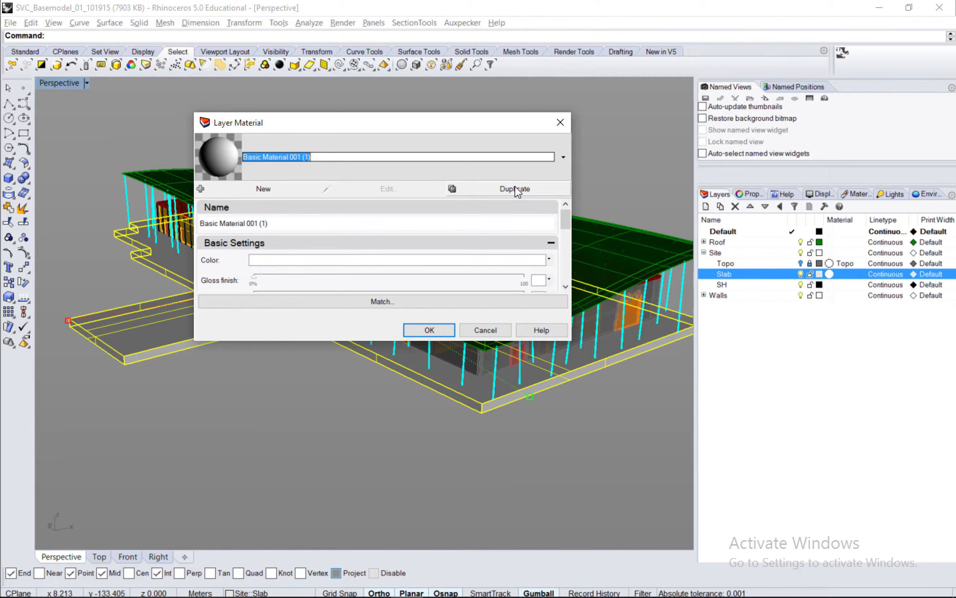
text(slab)
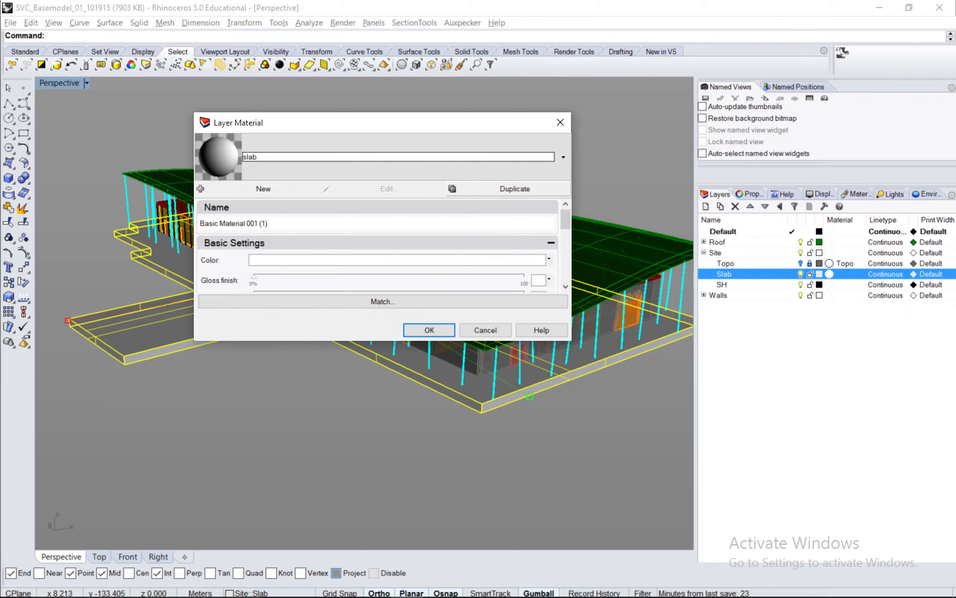
click(427, 330)
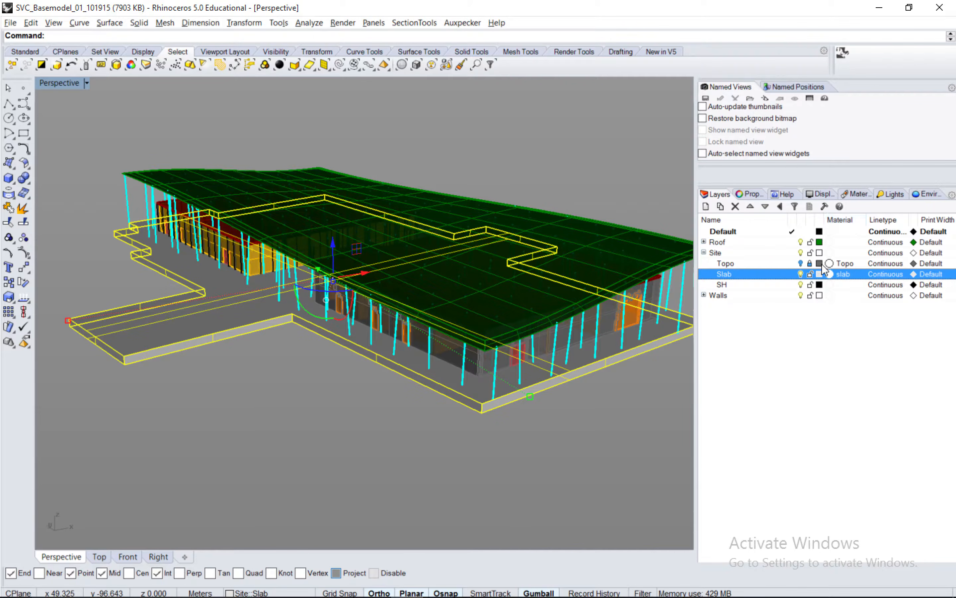
Reselect the floor slab with its layer unlocked and name the object "slab" in its properties.
click(810, 273)
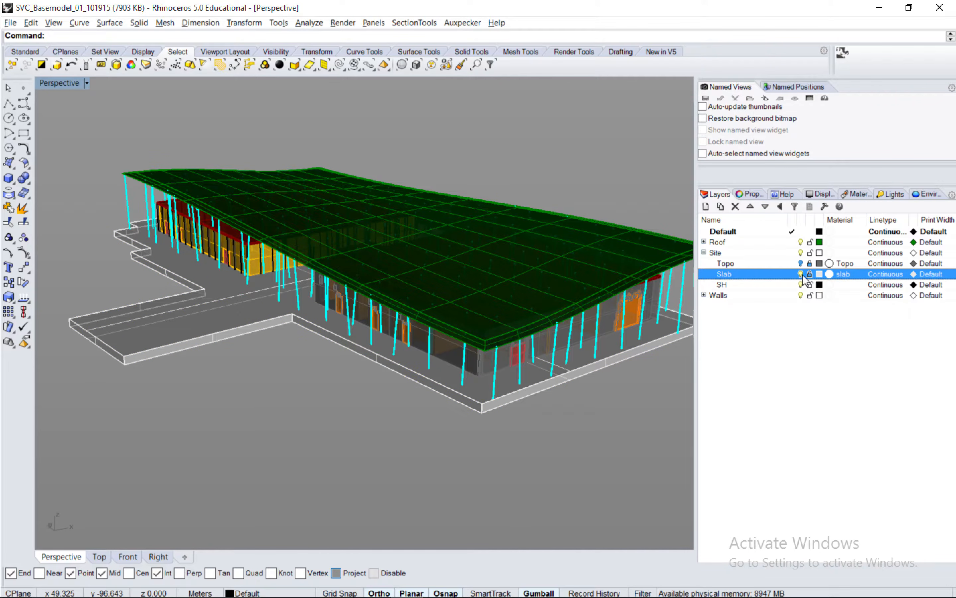
click(809, 274)
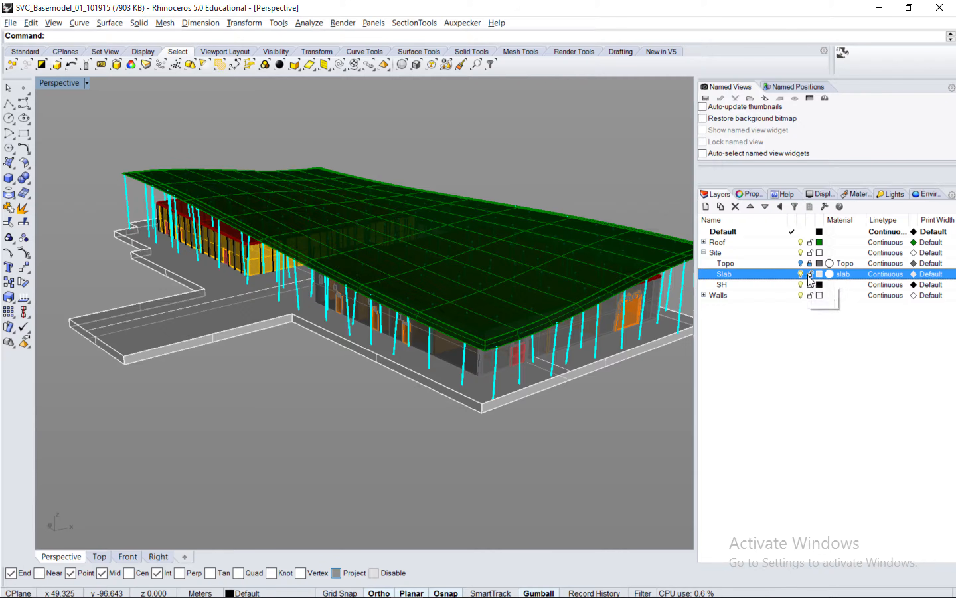
click(632, 350)
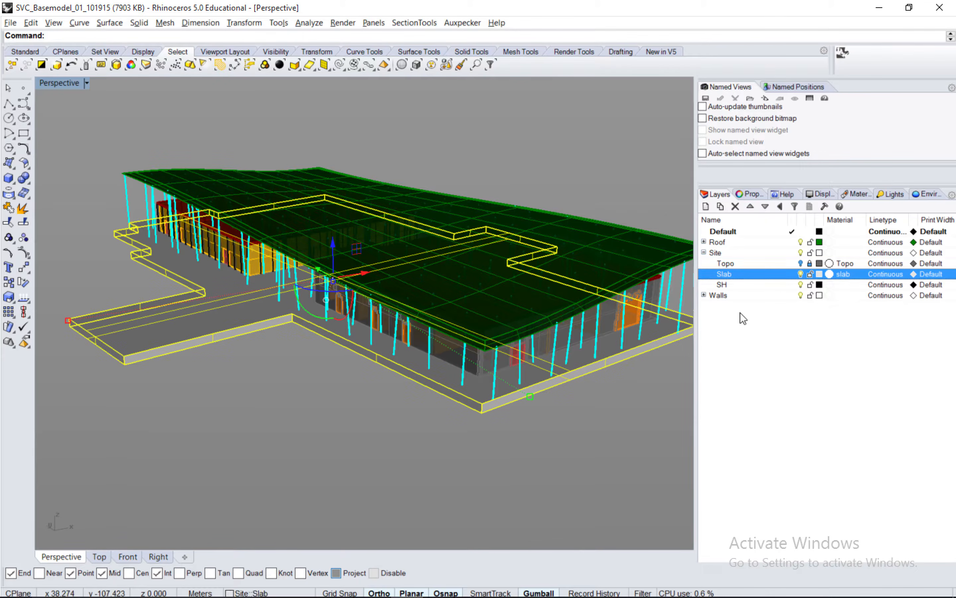
click(748, 195)
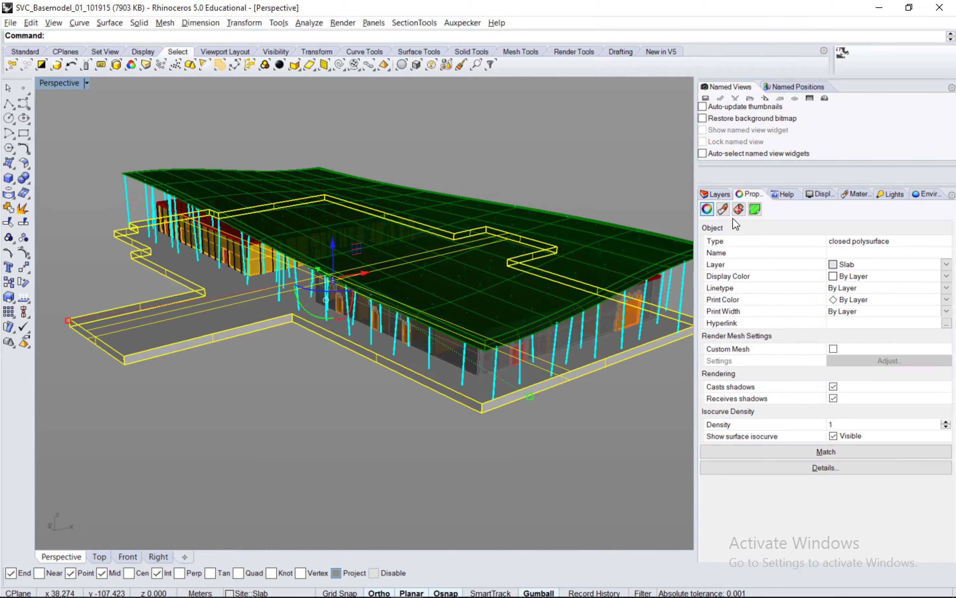
click(837, 253)
text(slab)
key(Return)
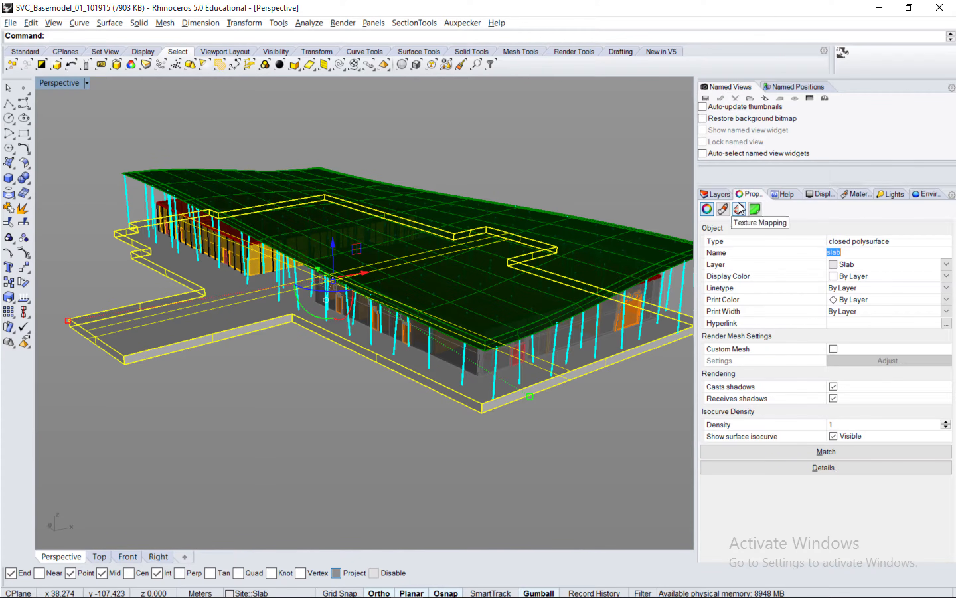
Lock the Slab layer and turn it off.
click(715, 194)
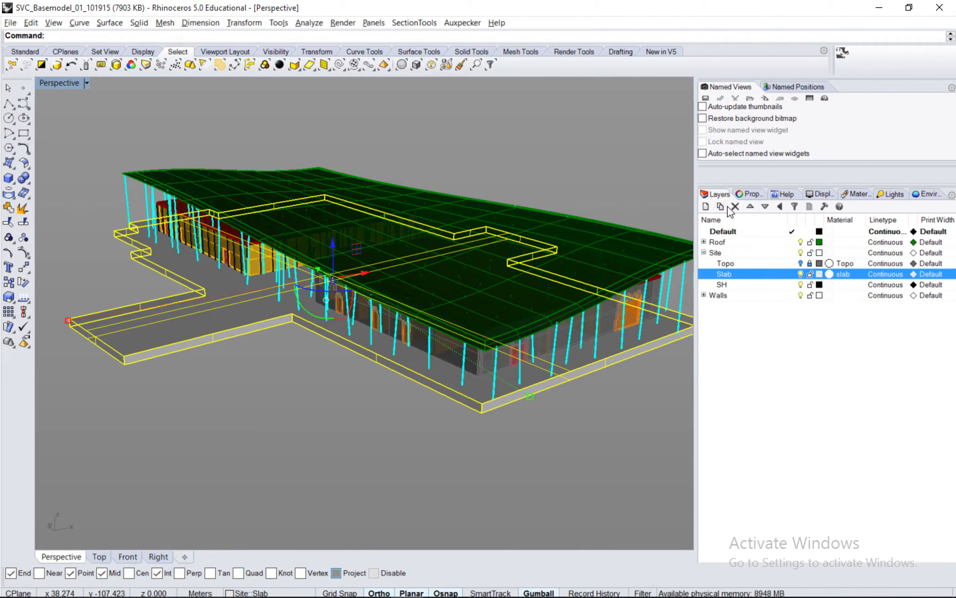
click(809, 274)
click(801, 274)
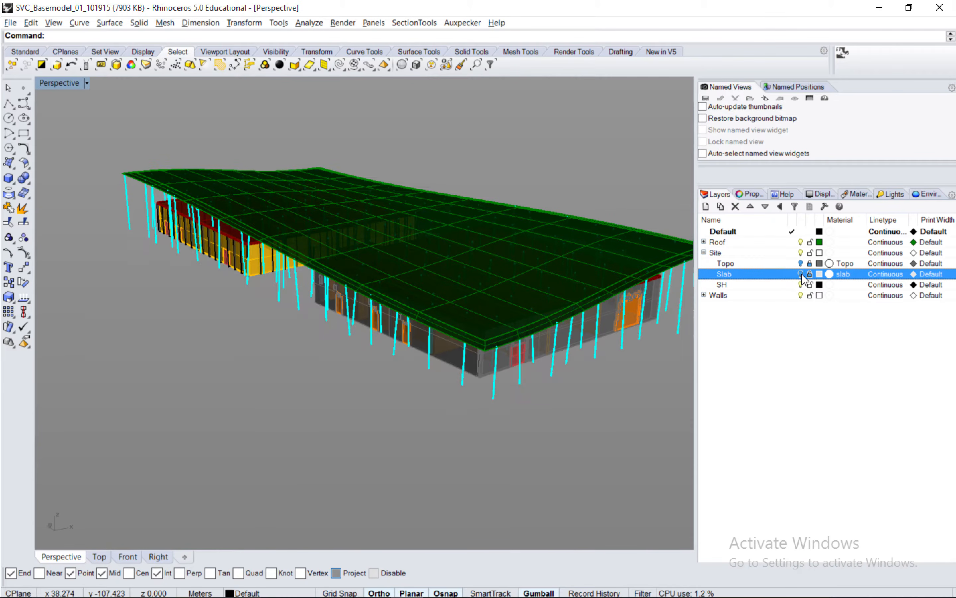
Select all objects on the SH layer.
click(745, 285)
scroll(507, 325, down, 3)
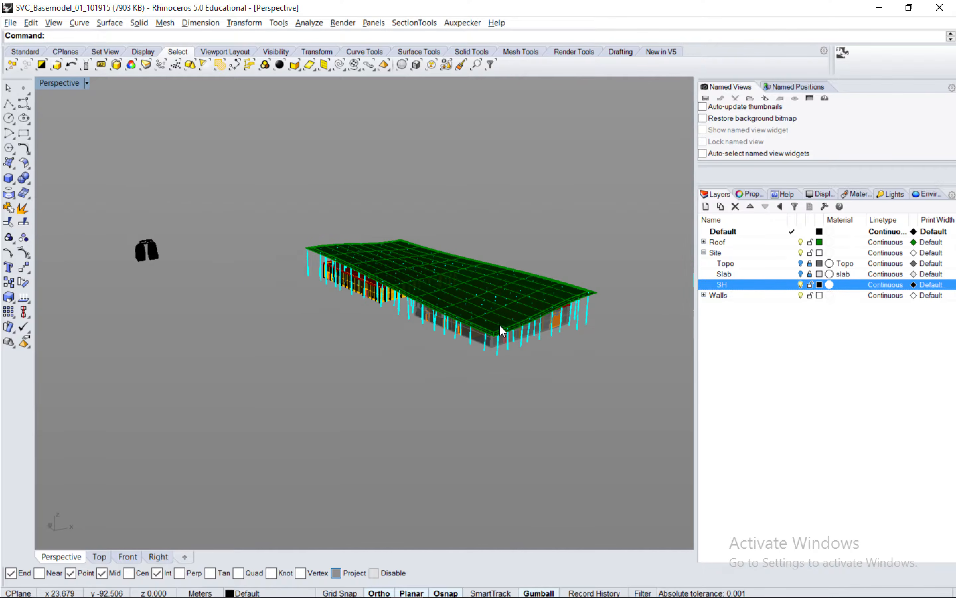
right_click(723, 284)
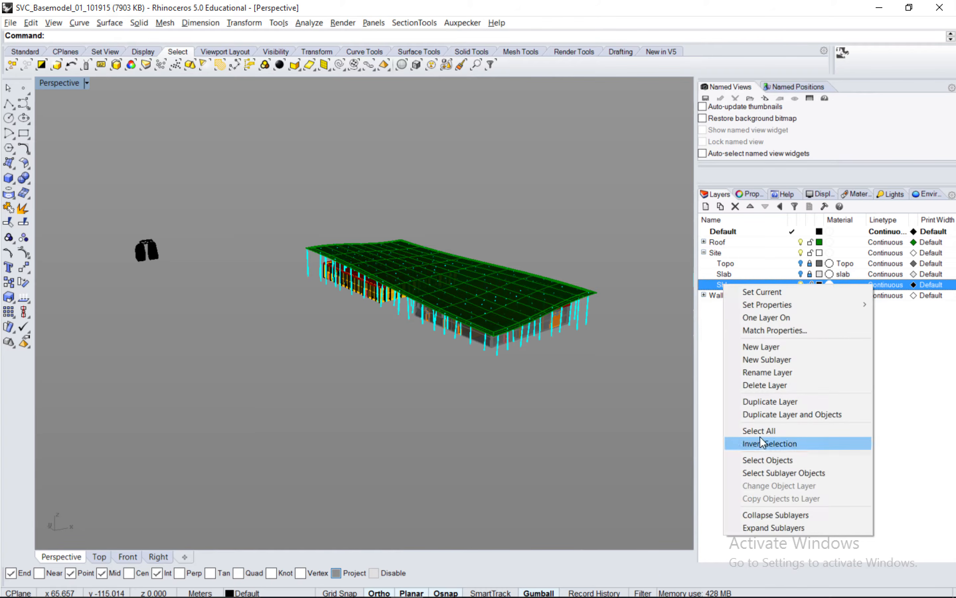
click(775, 460)
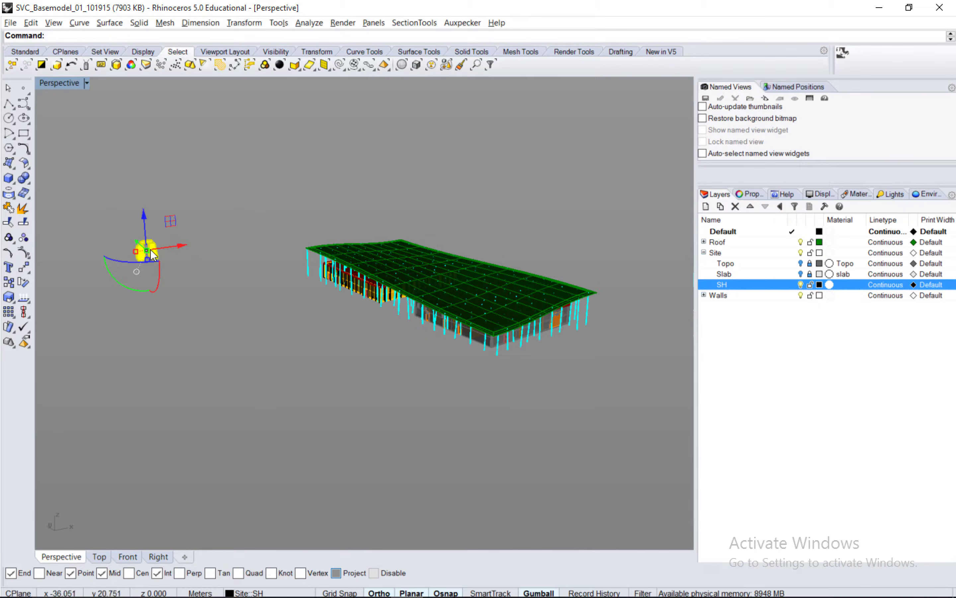
scroll(143, 248, up, 4)
scroll(143, 249, down, 2)
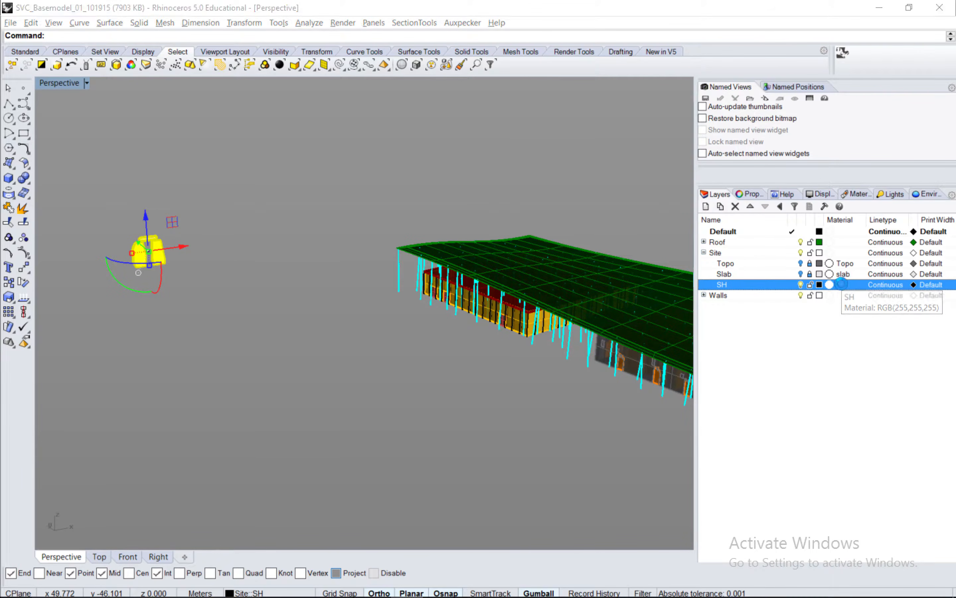
Assign the SH layer a duplicate of the default material named rocks.
click(842, 285)
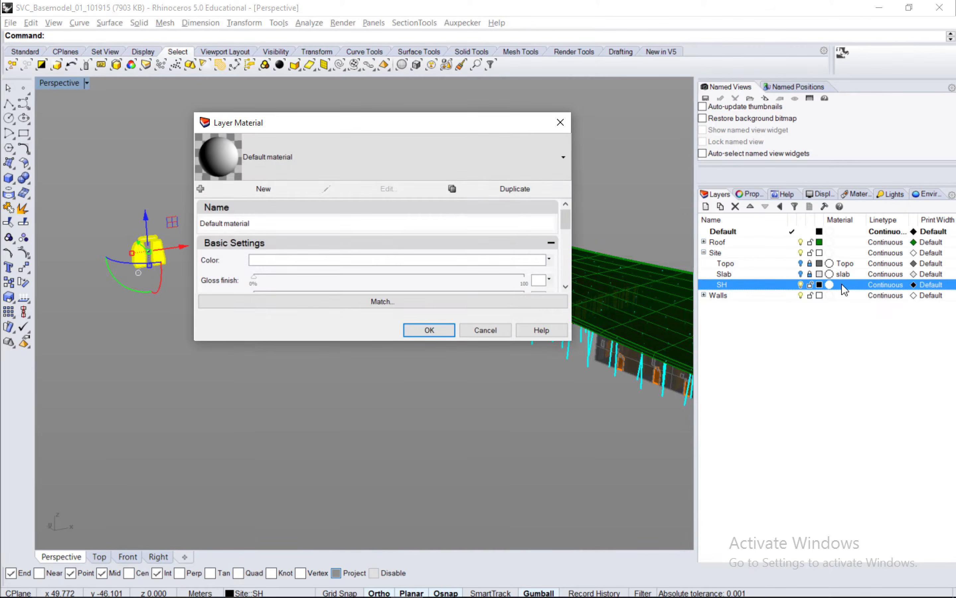
click(485, 188)
text(rocks)
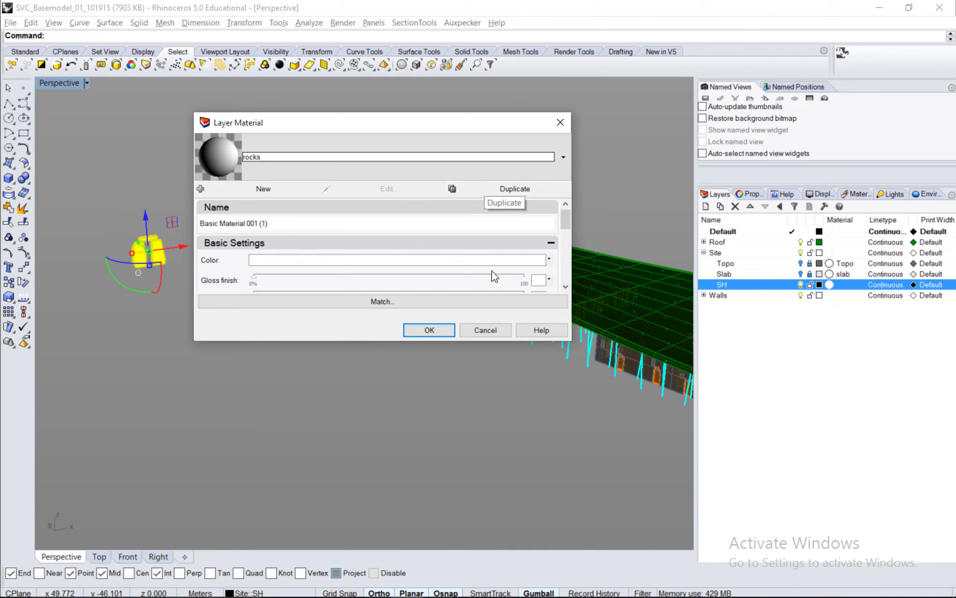
key(Return)
click(442, 329)
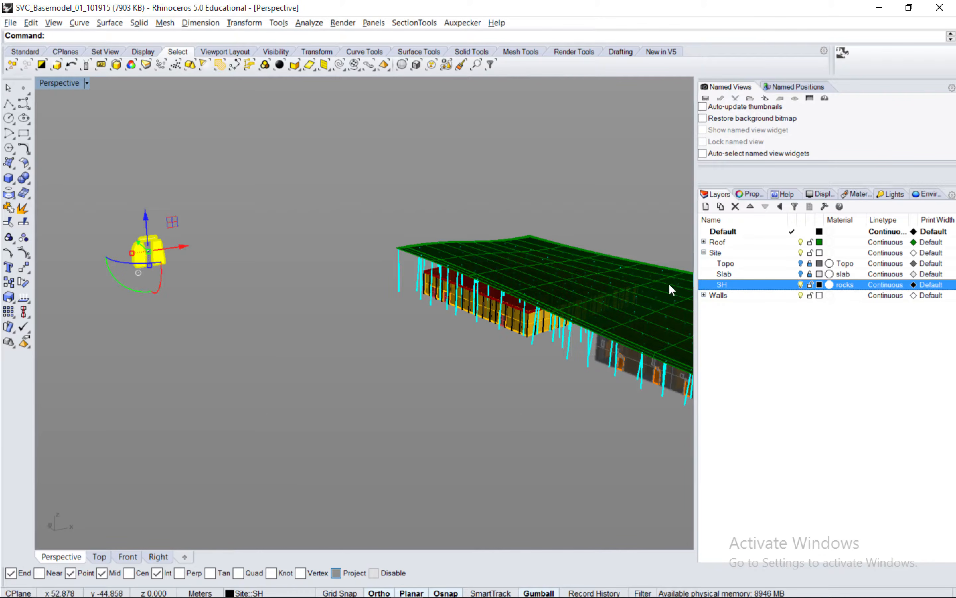
Name the selected SH layer objects "rocks" in their properties.
click(746, 194)
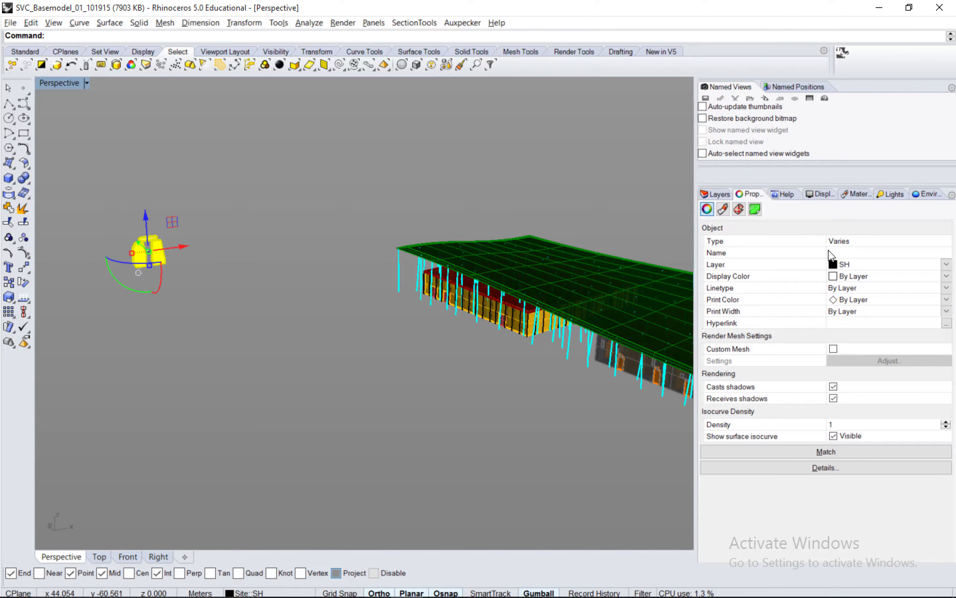
text(rocks)
key(Return)
key(Return)
Lock the SH layer and turn it off.
click(714, 194)
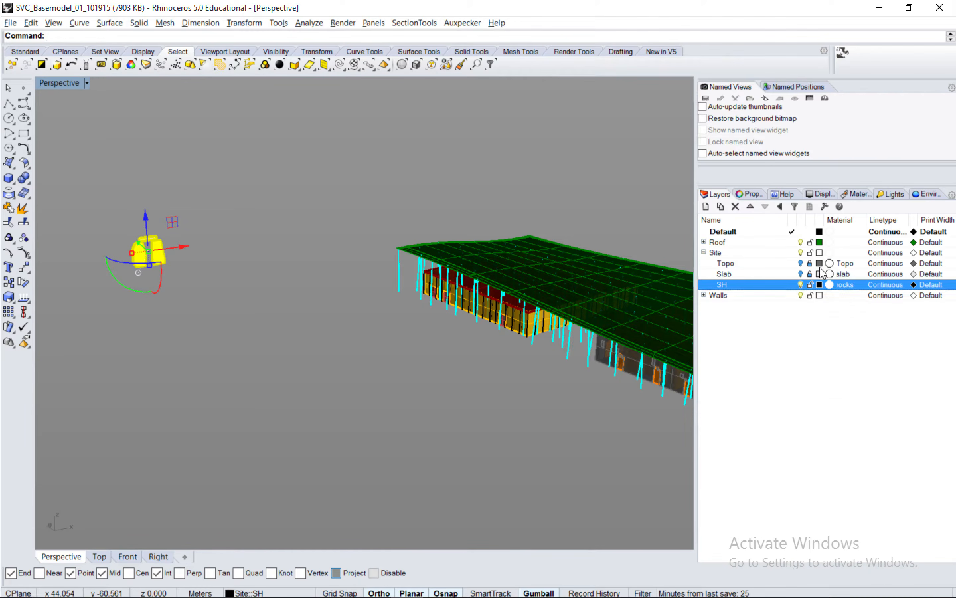
click(809, 284)
click(801, 284)
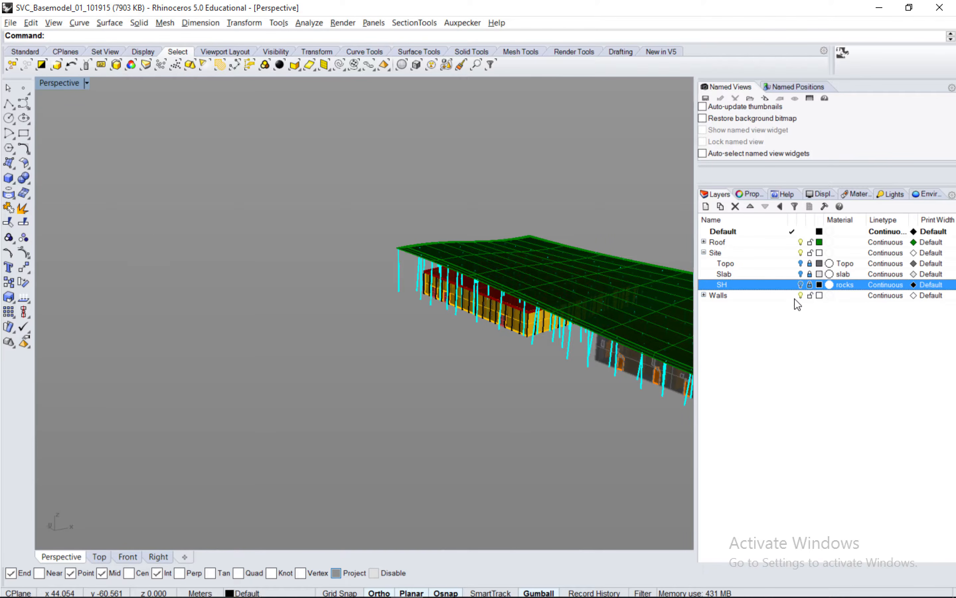
shift+right_drag(573, 329, 390, 286)
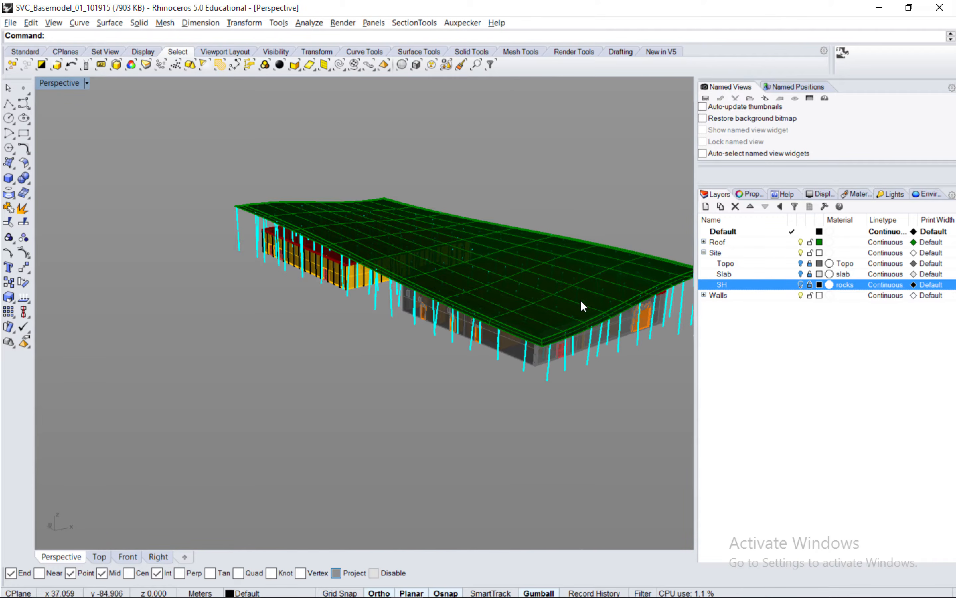
Expand the Roof layer to show its sublayers and select the upper roof polysurface in the model.
click(704, 243)
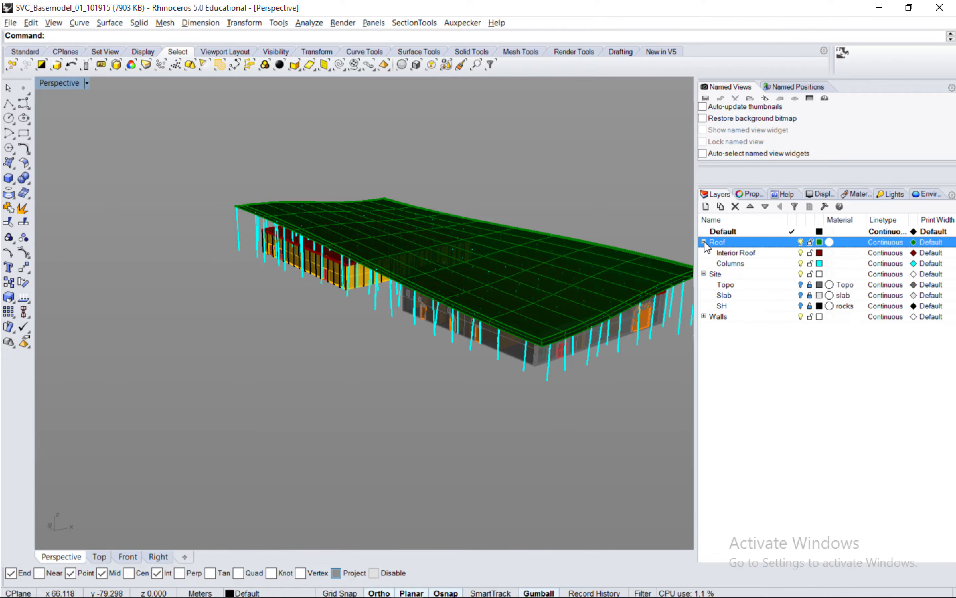
click(651, 267)
right_drag(597, 286, 480, 286)
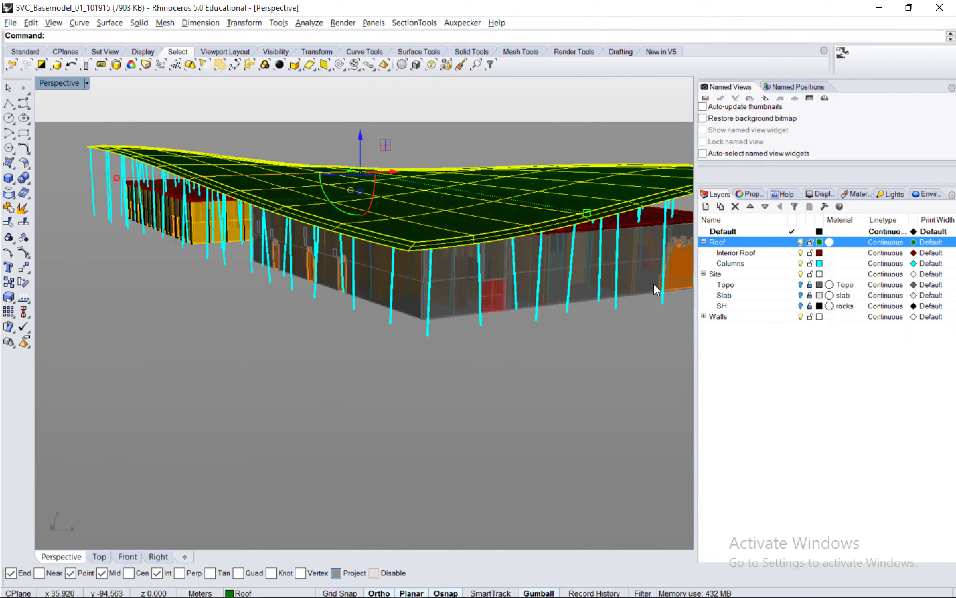
Assign the Roof layer a duplicate of the default material named upperRoof.
click(844, 242)
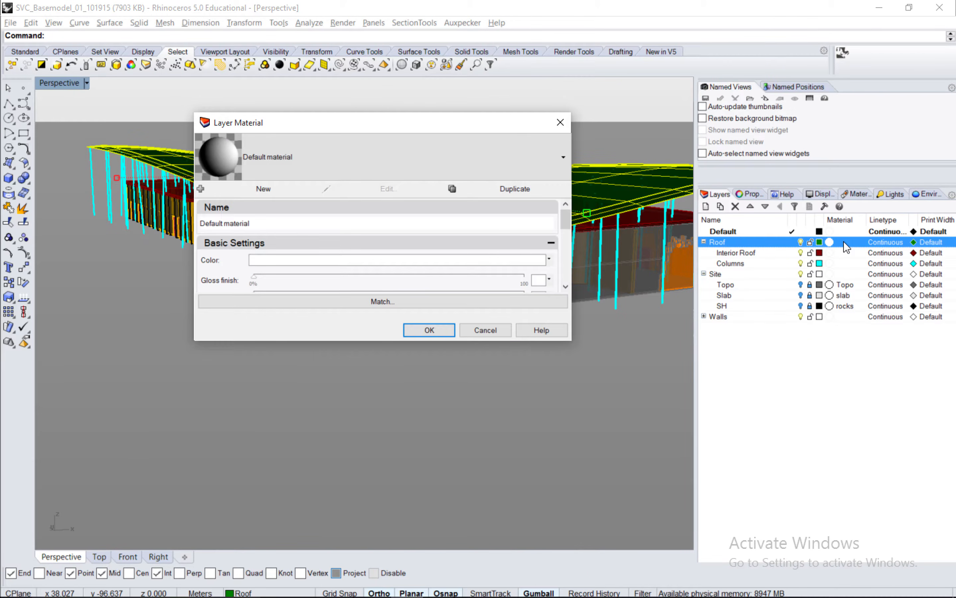
click(412, 260)
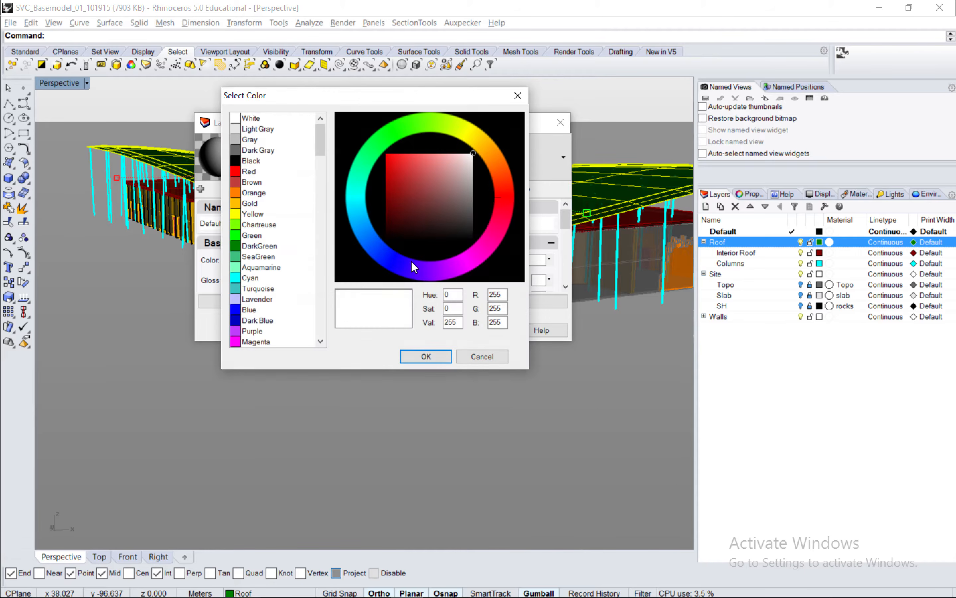
click(482, 356)
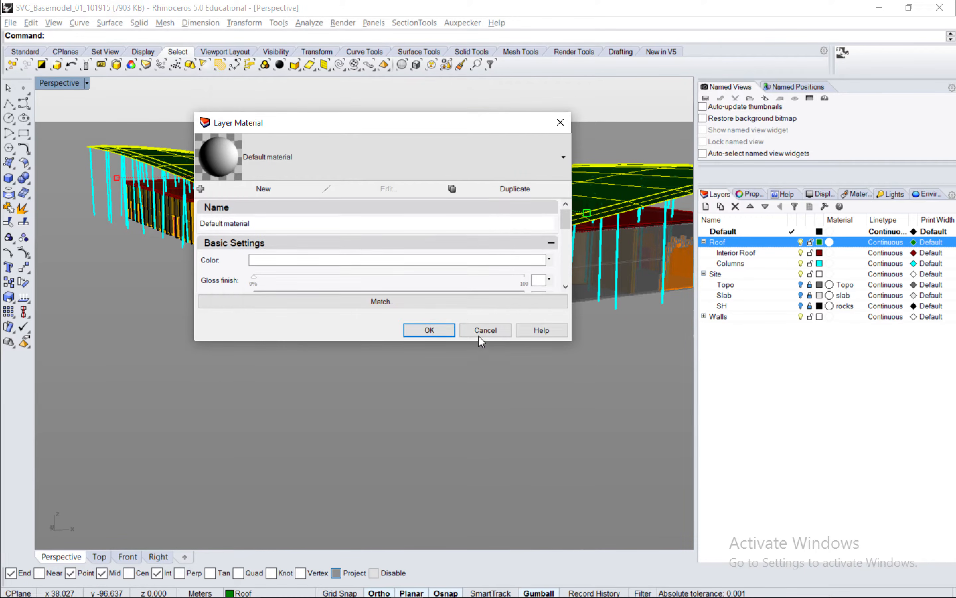
click(466, 189)
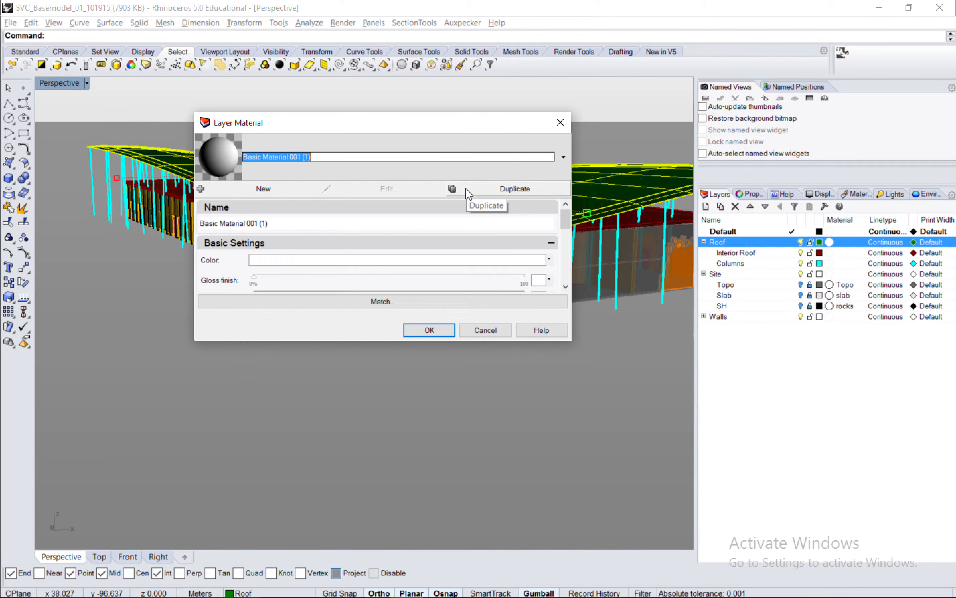
text(uppe)
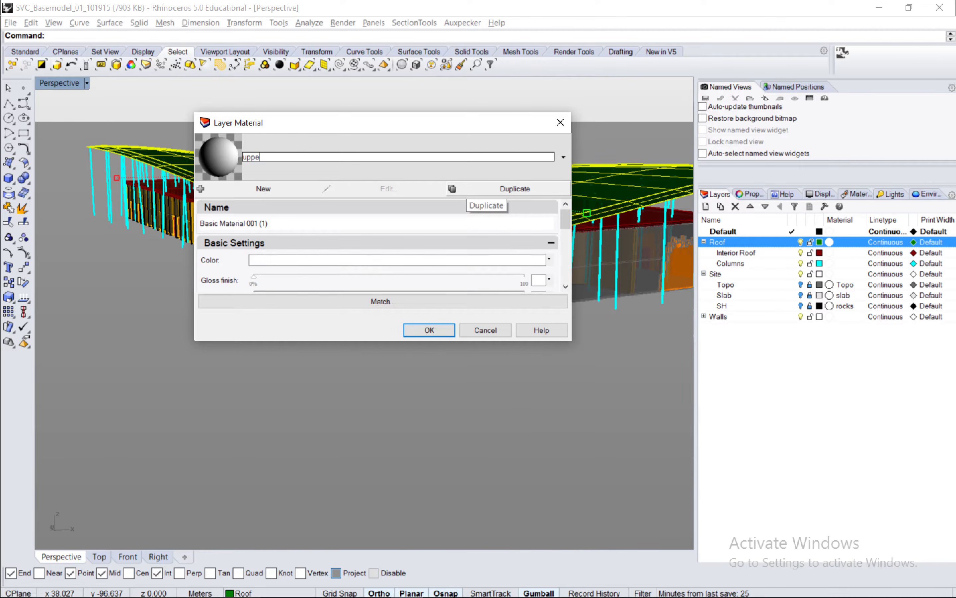
text(rRoof)
click(431, 330)
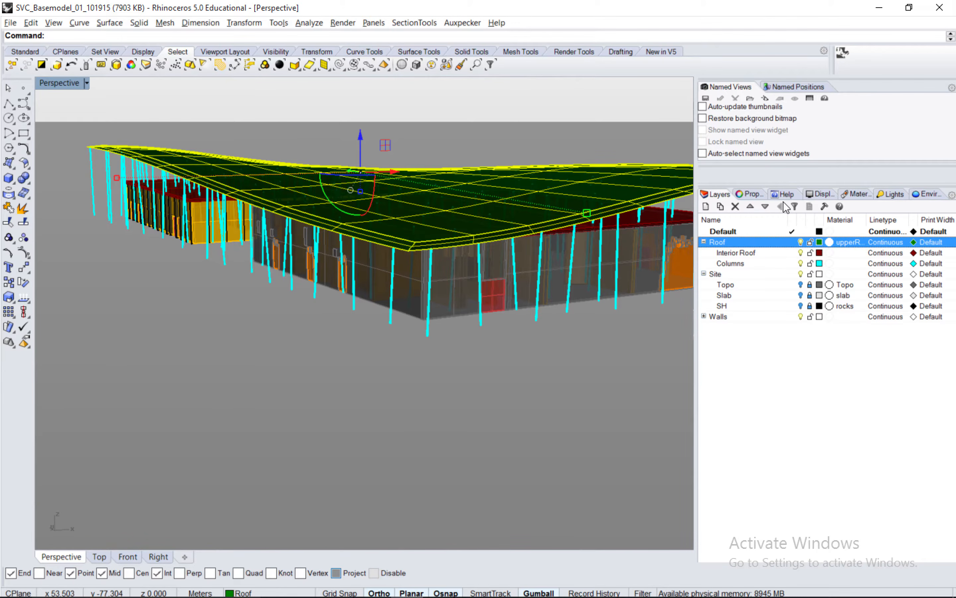
Name the selected roof polysurface "upperRoof" in its object properties.
click(751, 194)
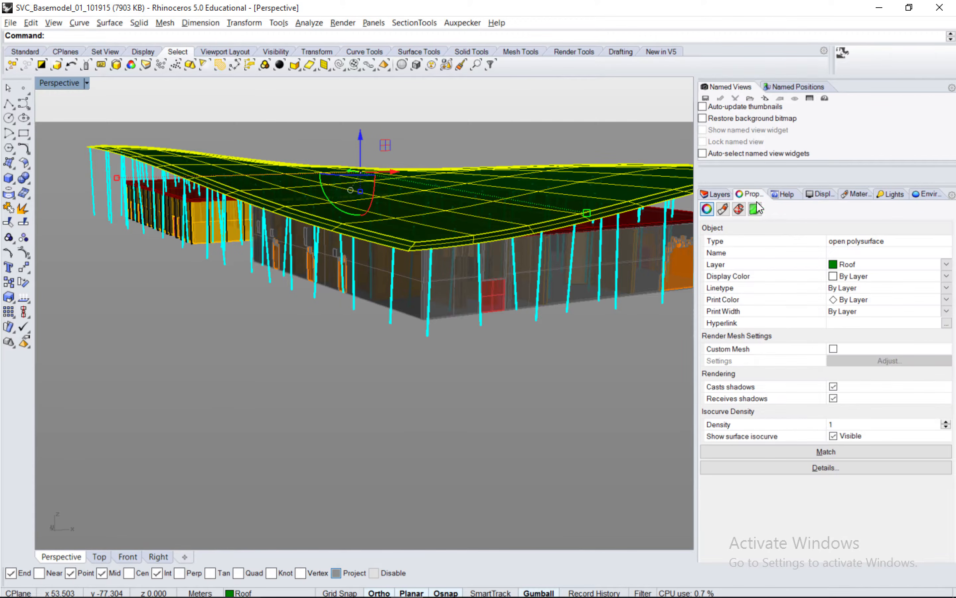
text(upperR)
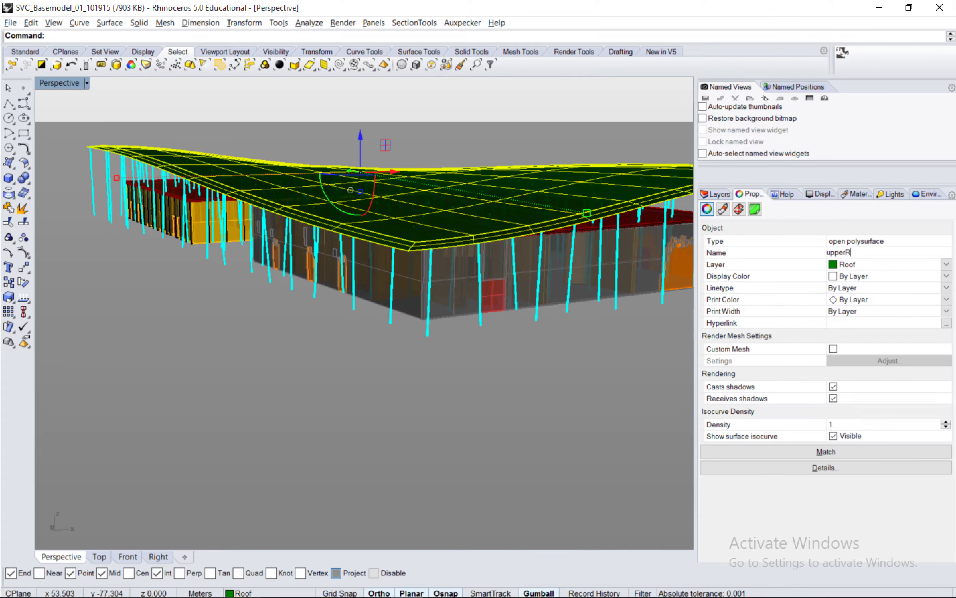
key(Return)
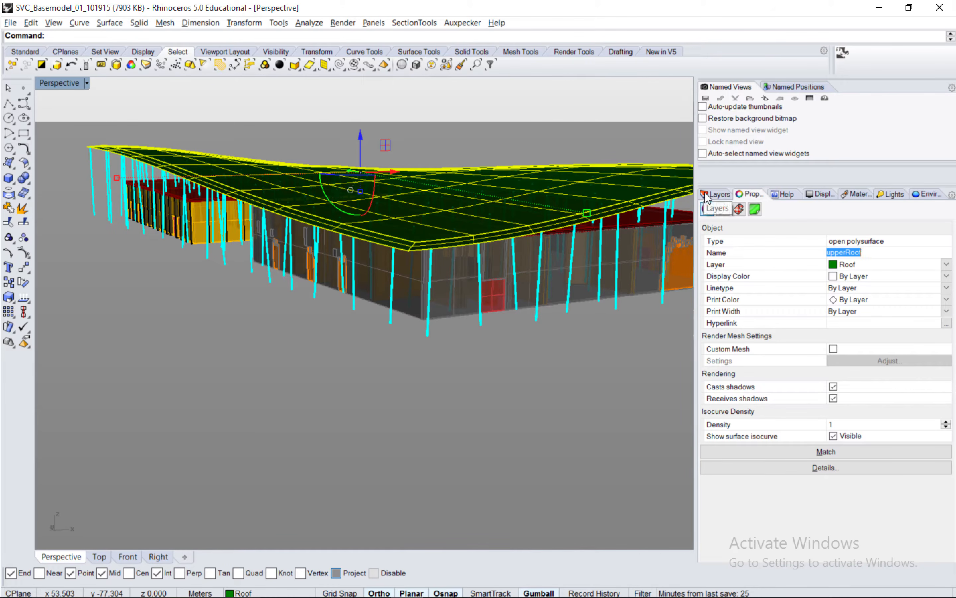
Try locking the Roof layer and turning it off, and reverse both changes.
click(713, 195)
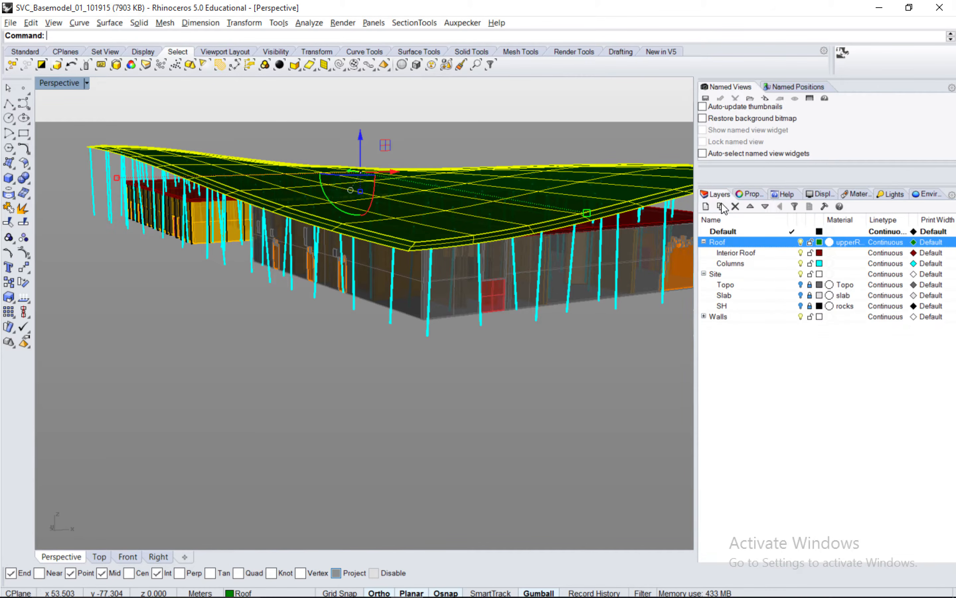
click(808, 242)
click(801, 243)
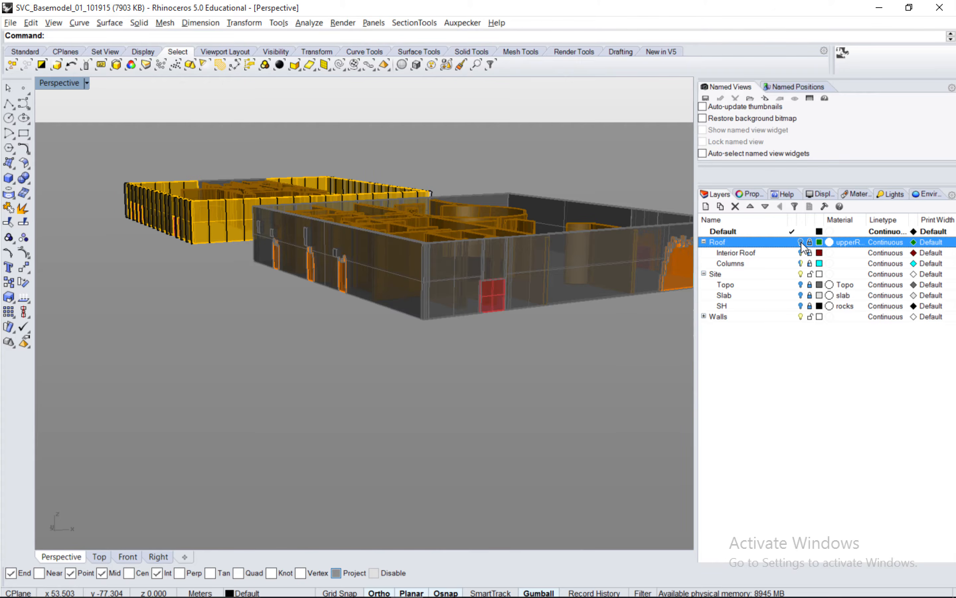
click(810, 242)
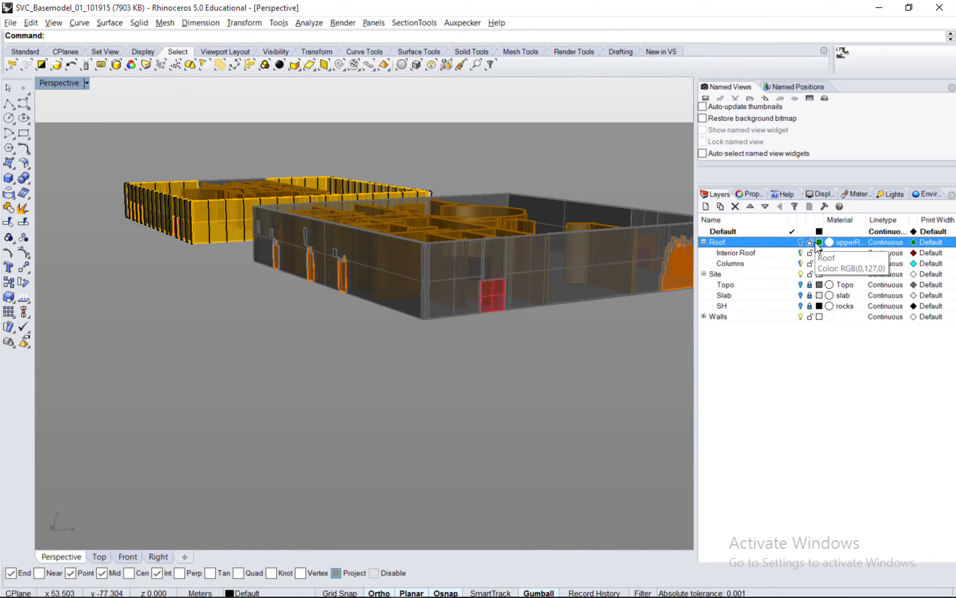
click(800, 243)
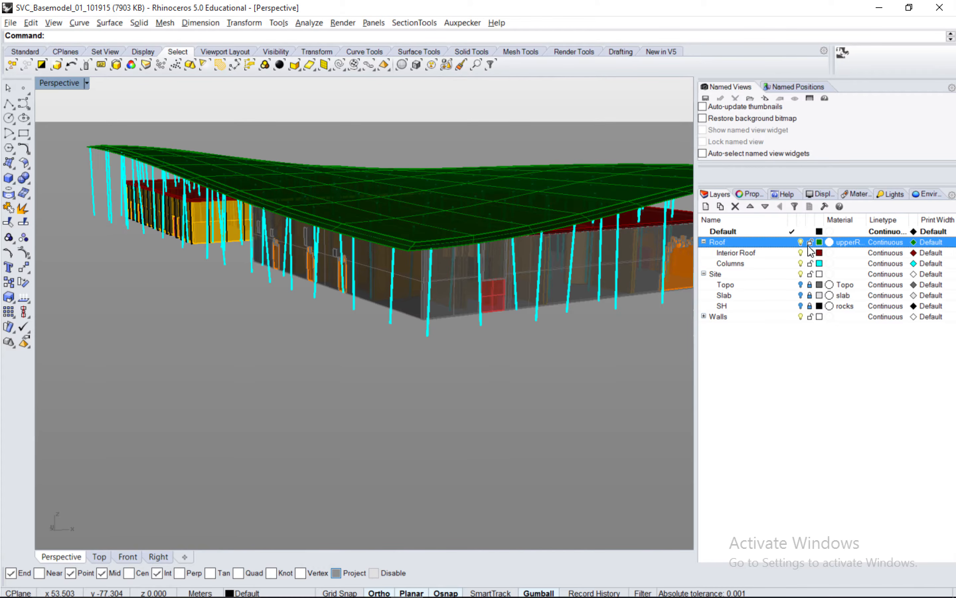
Select the upperRoof polysurface and create a sublayer named upperRoof under the Roof layer.
click(644, 205)
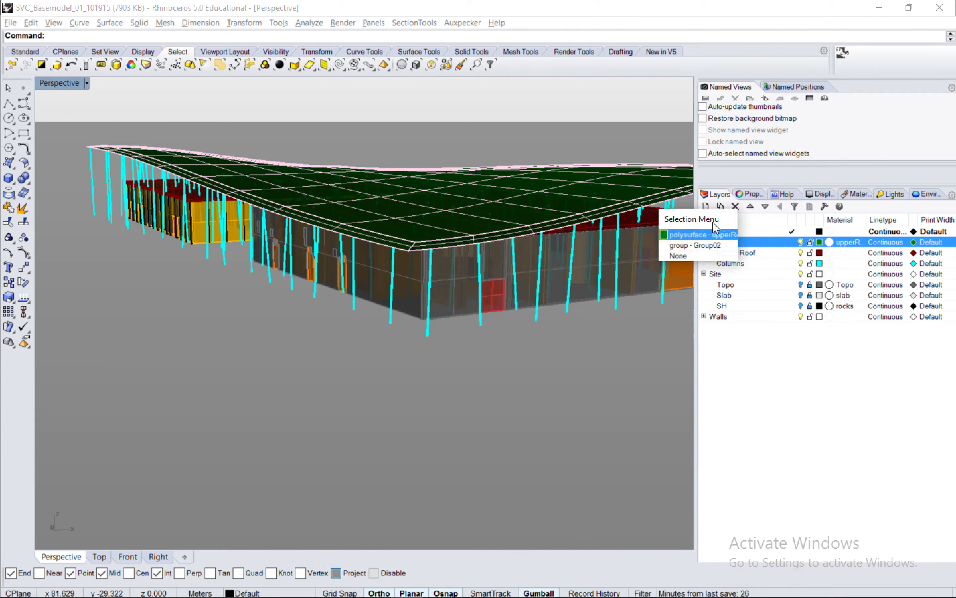
click(705, 234)
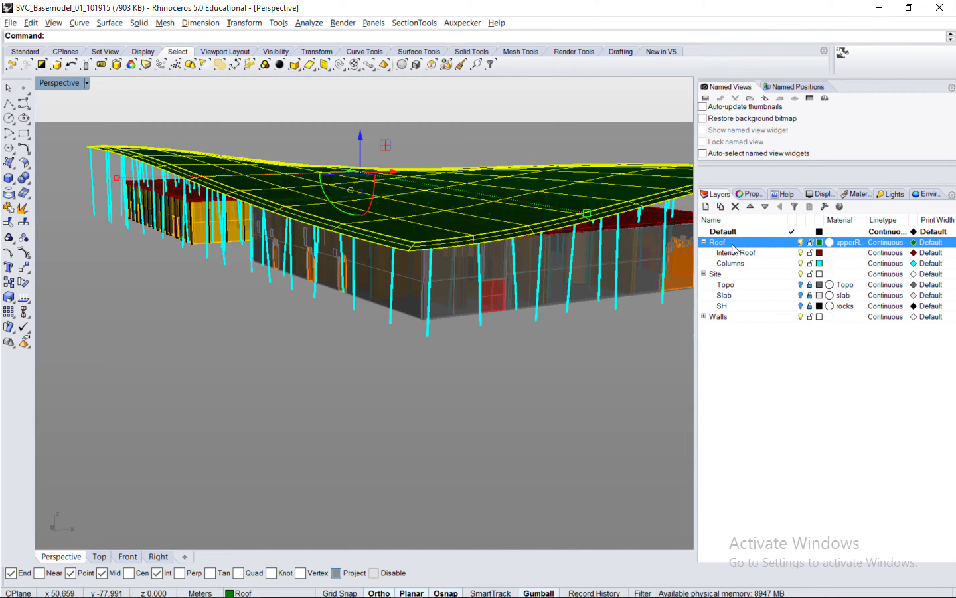
click(722, 206)
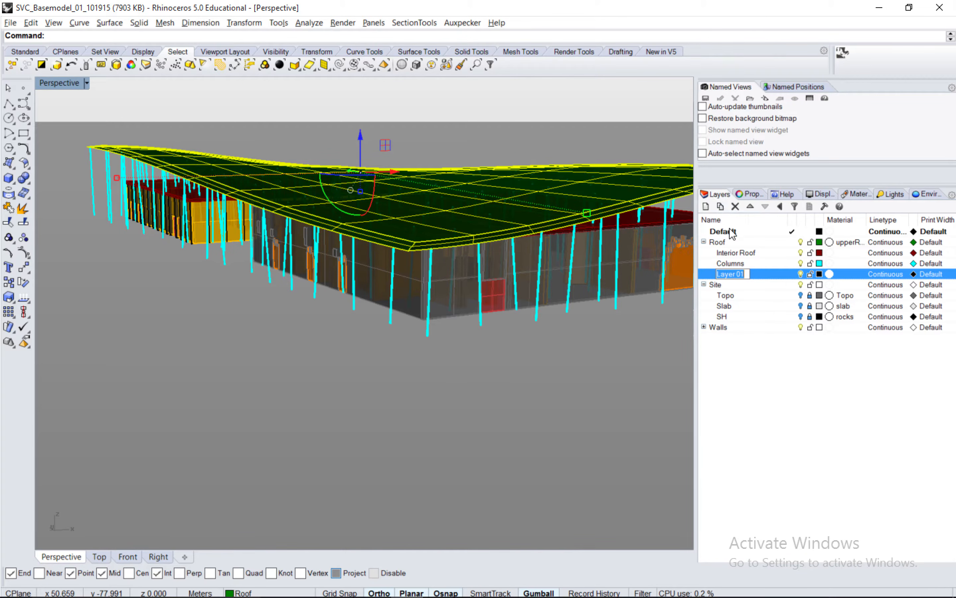
text(upperRoof)
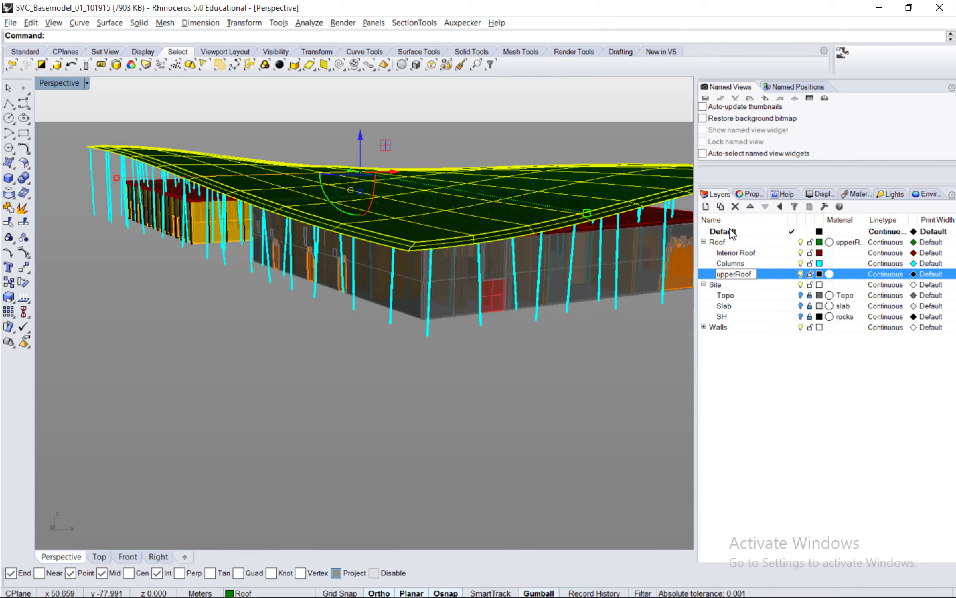
key(Return)
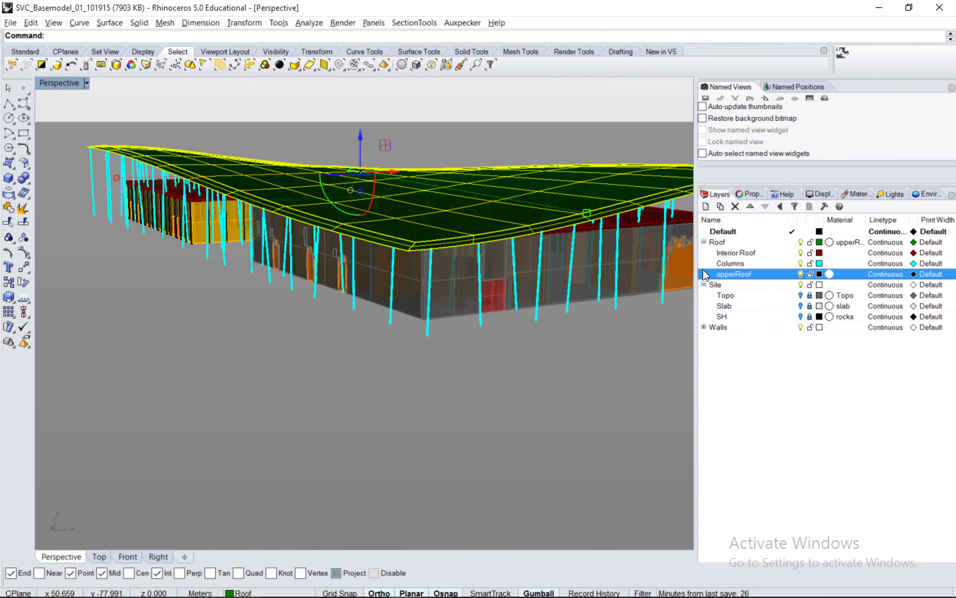
Move the selected roof polysurface to the upperRoof sublayer and clear the selection.
mouse_move(239, 592)
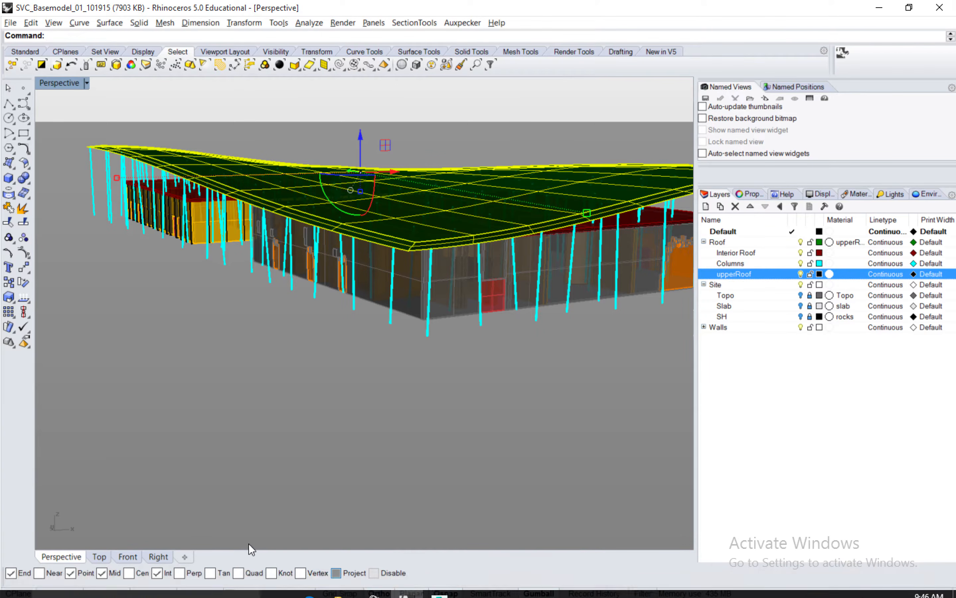
click(260, 592)
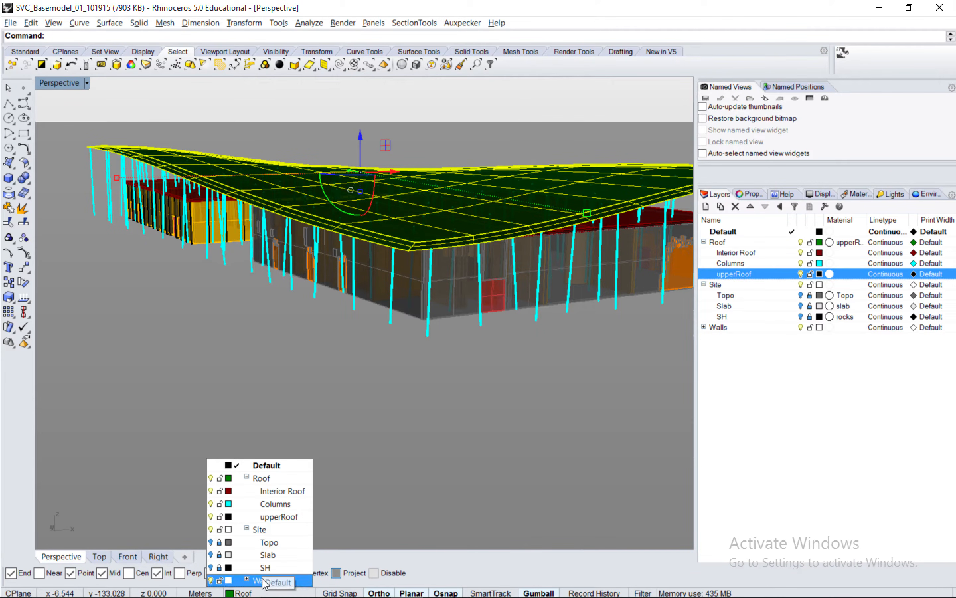
click(279, 516)
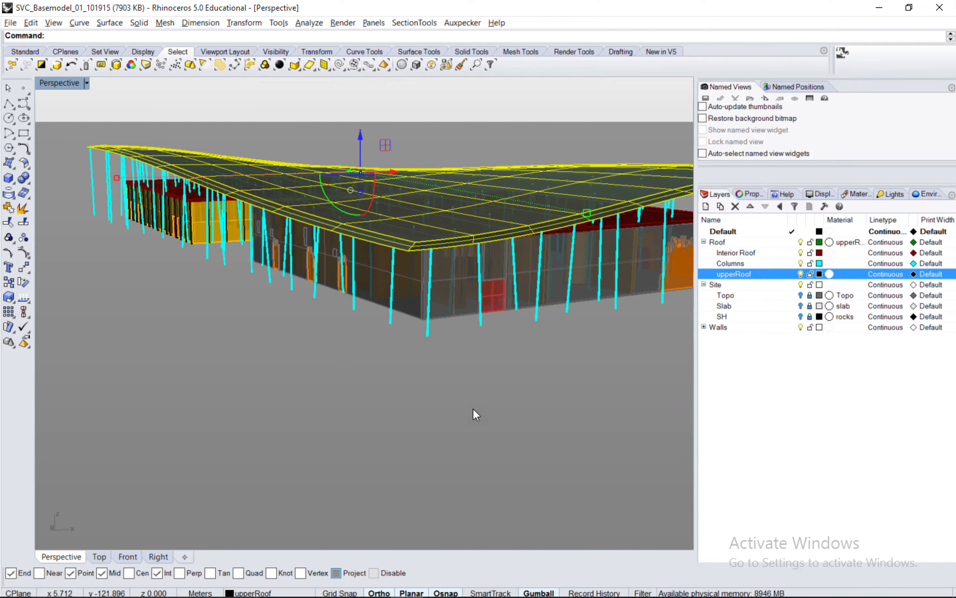
click(640, 326)
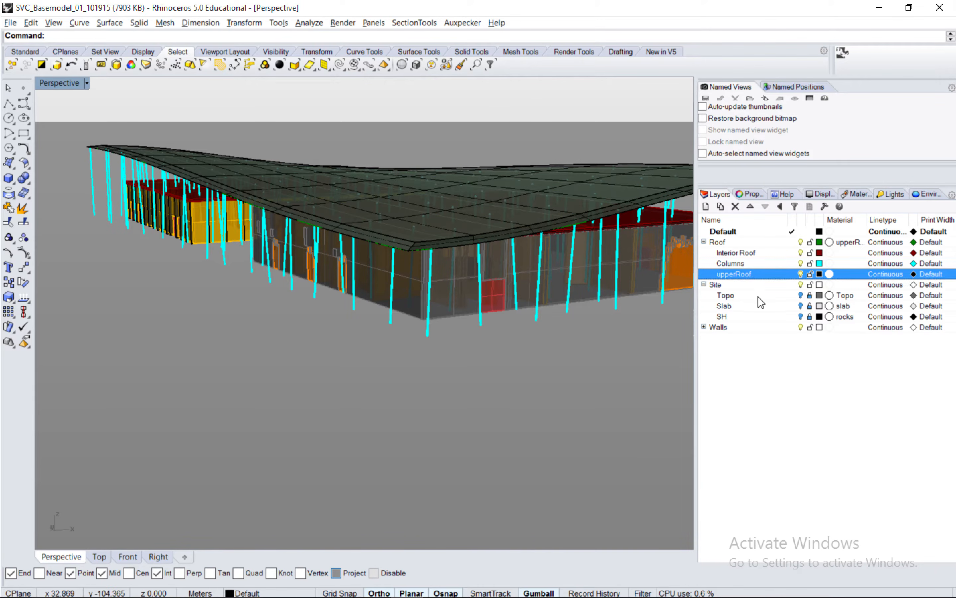
Assign the existing upperRoof material to the upperRoof sublayer, and lock and turn off that sublayer.
click(844, 274)
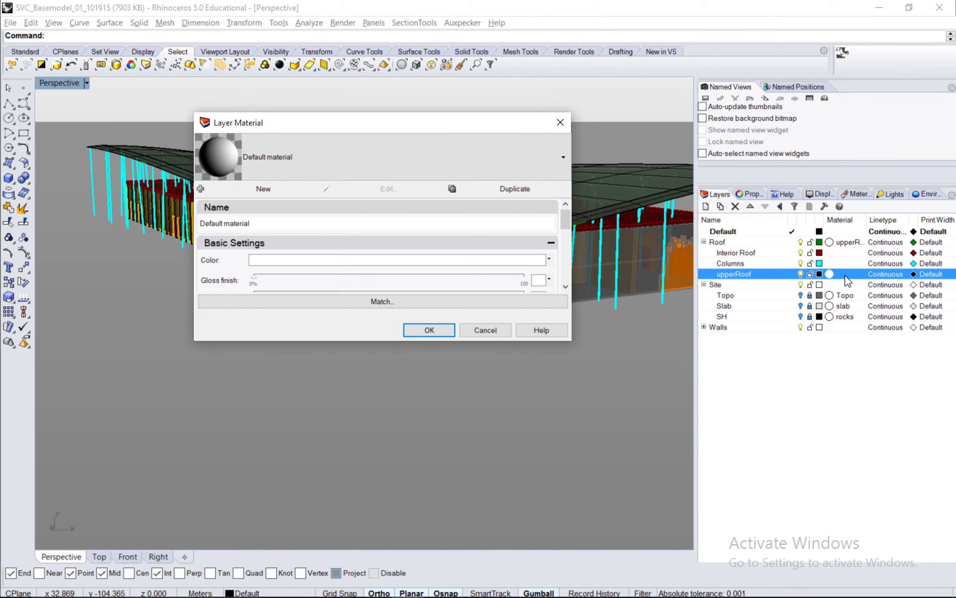
click(564, 156)
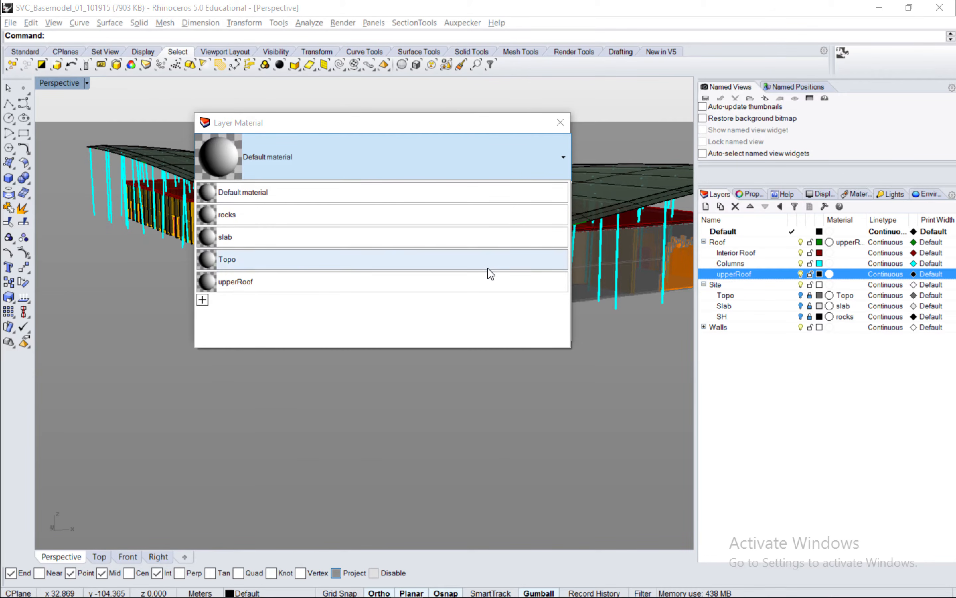
click(488, 281)
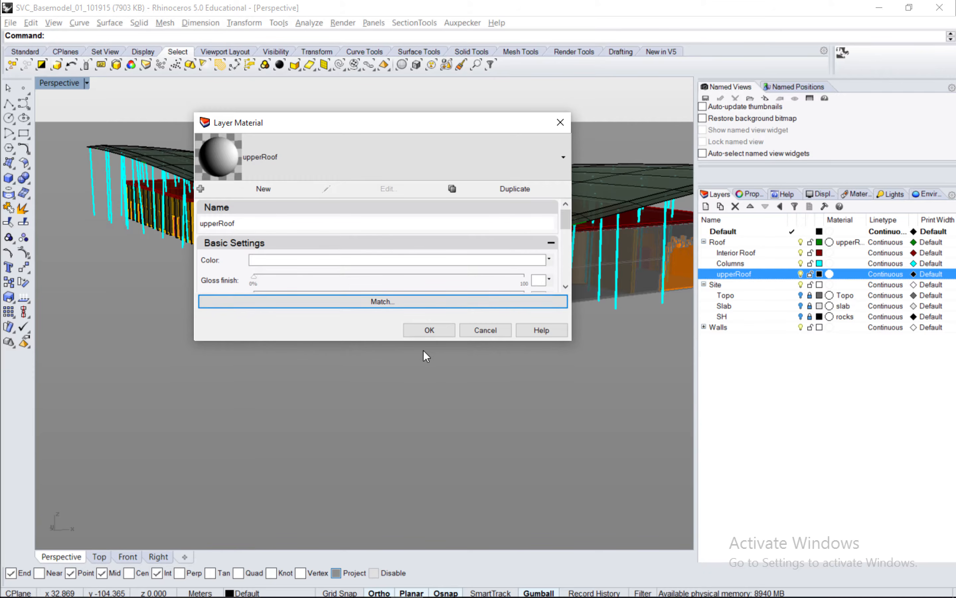
click(429, 330)
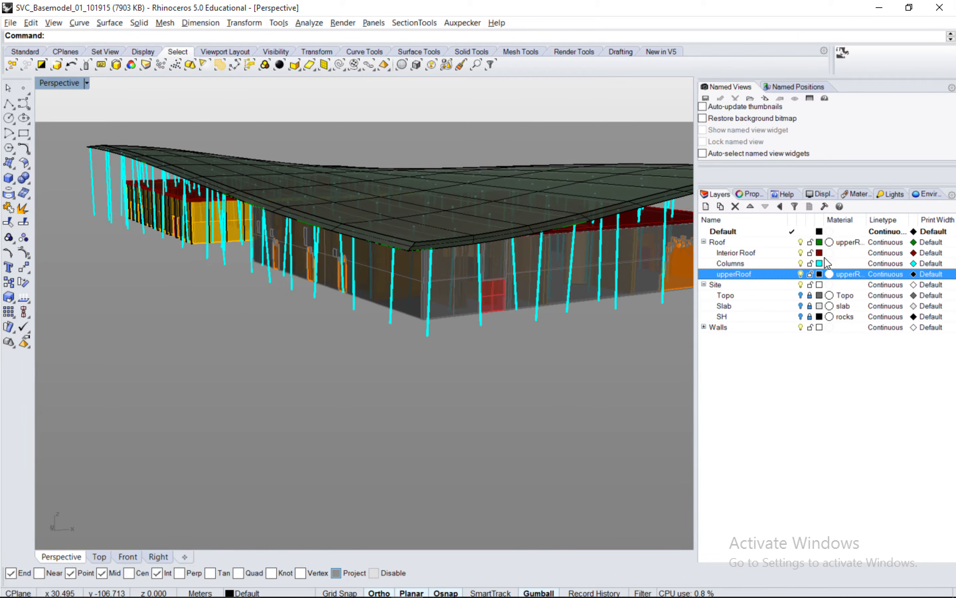
click(809, 274)
click(800, 274)
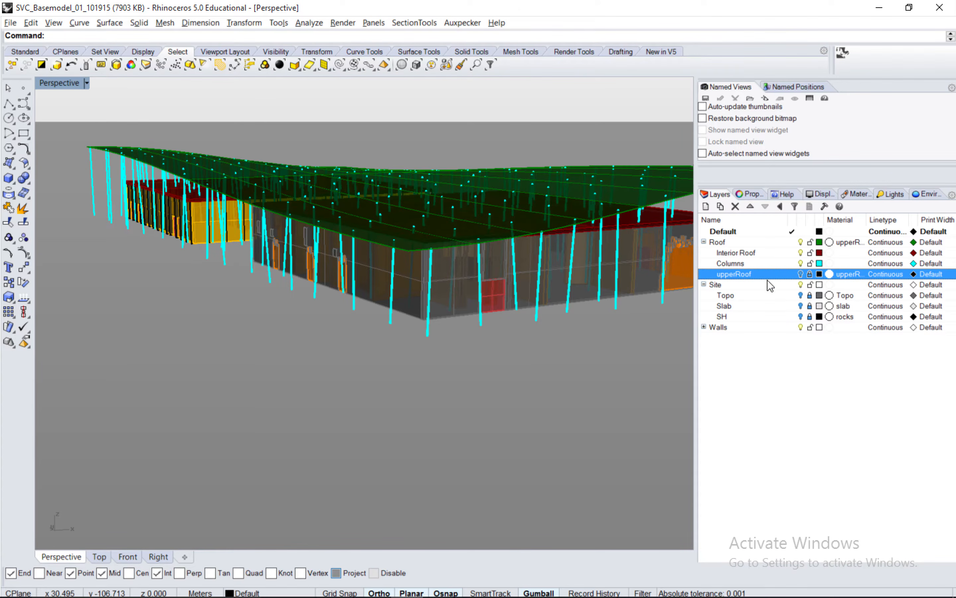
Select the remaining green roof surface, create a sublayer named undersideRoof under the Roof layer, and move the surface to it.
right_drag(527, 230, 546, 270)
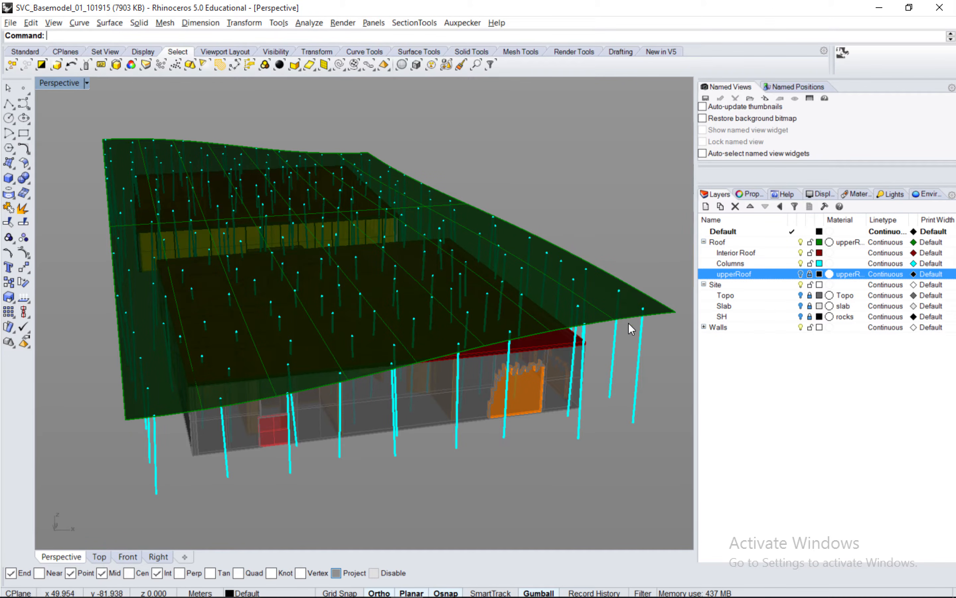
click(610, 318)
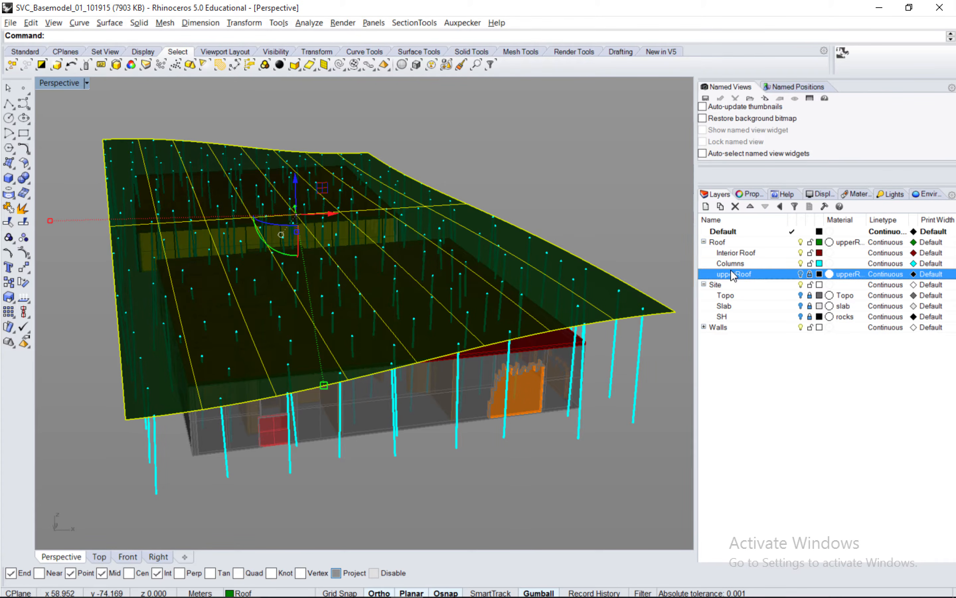
click(717, 243)
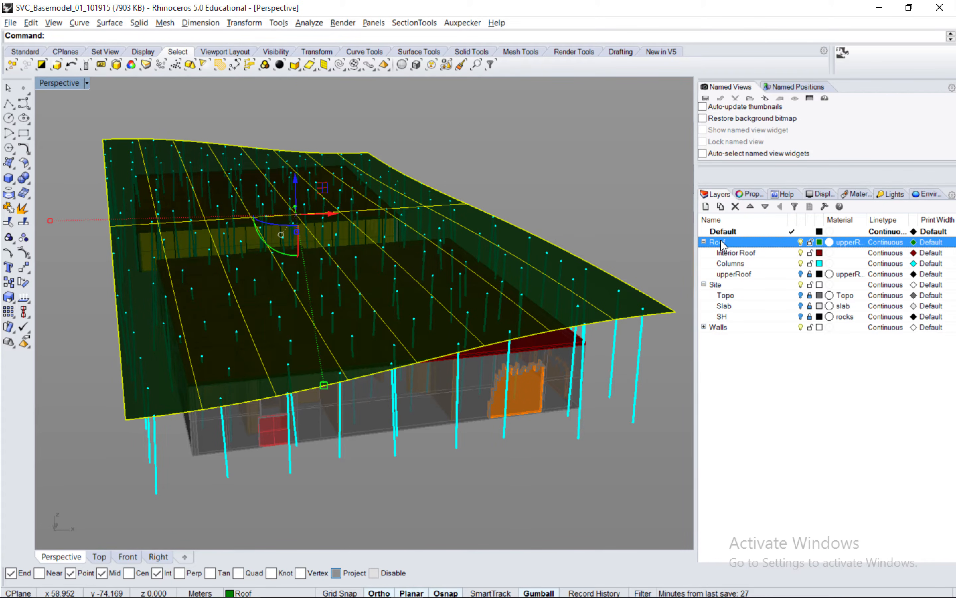
click(720, 207)
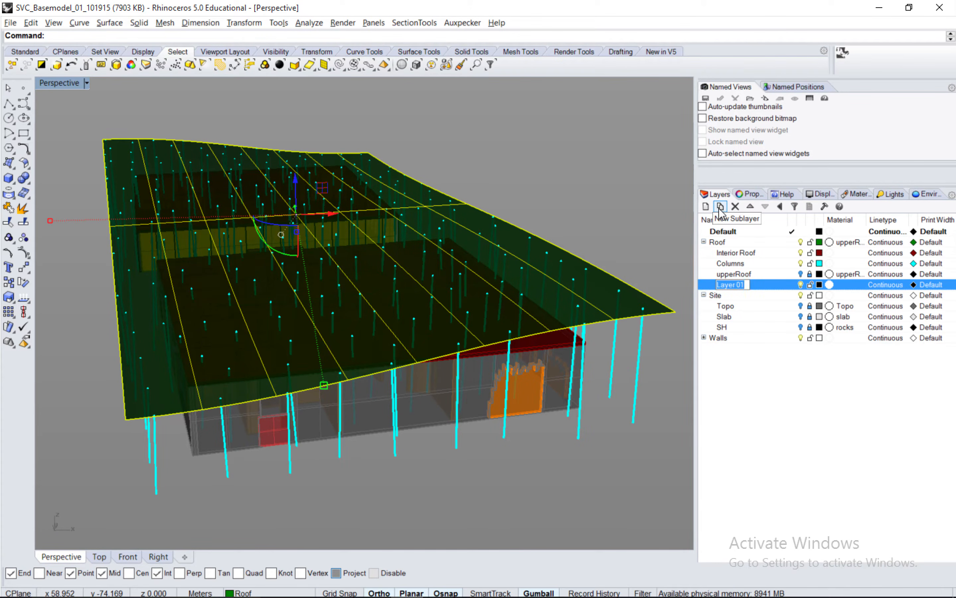
key(BackSpace)
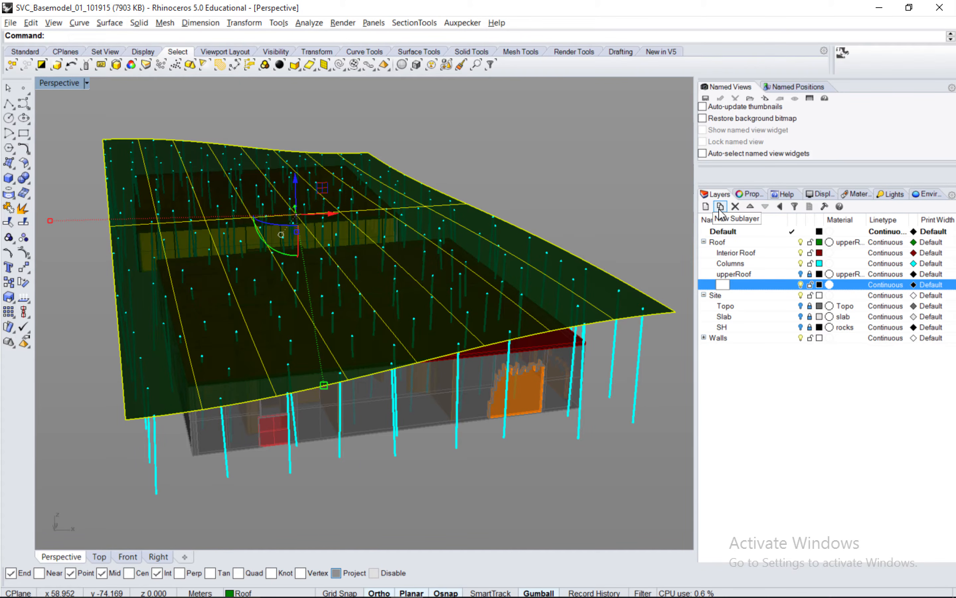
text(underside)
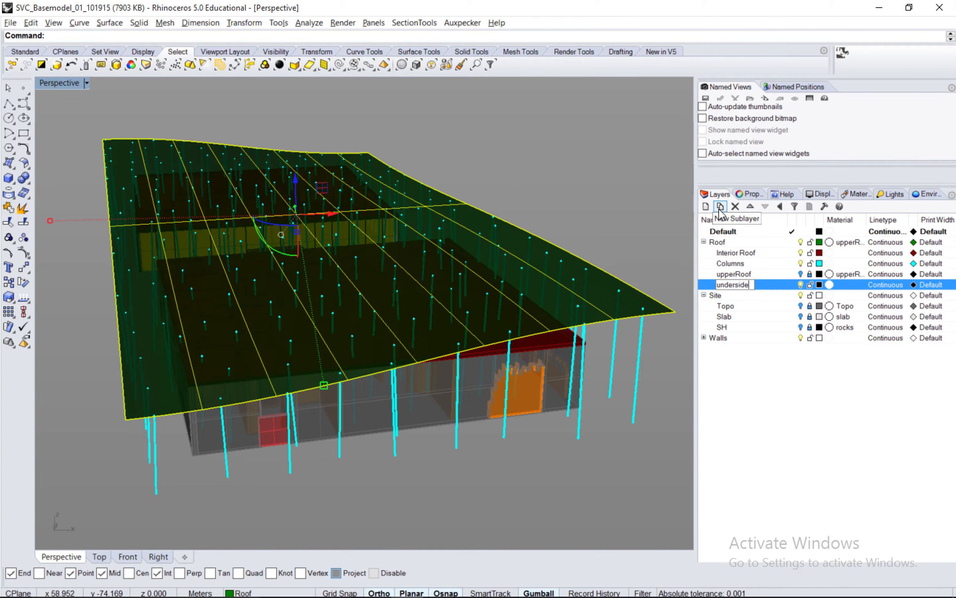
text(Roof)
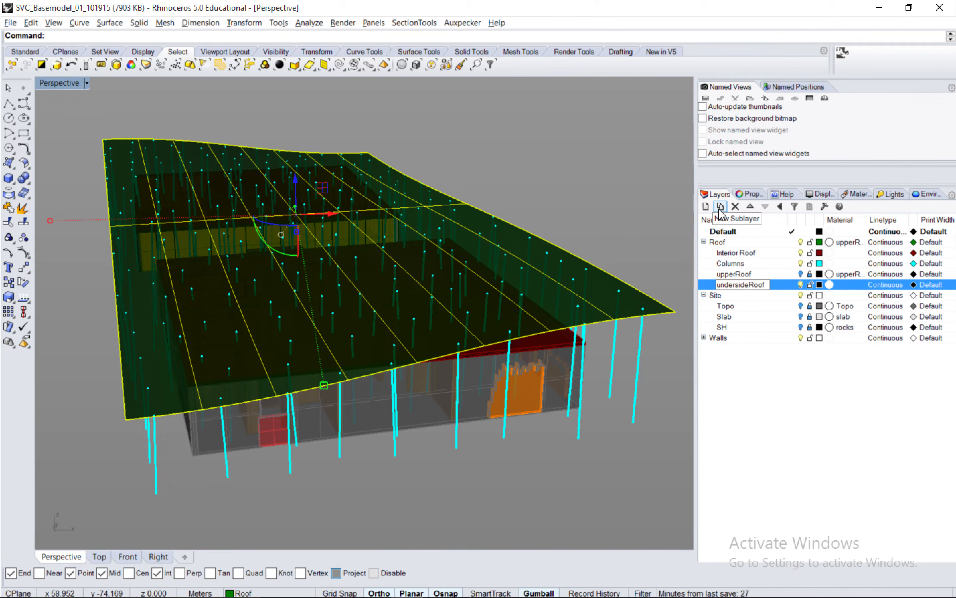
key(Return)
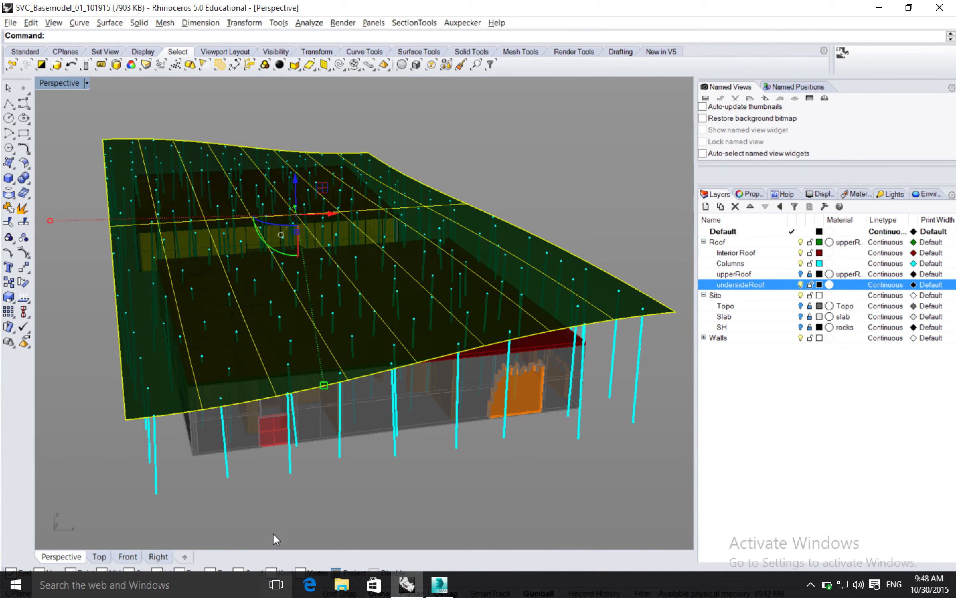
click(283, 593)
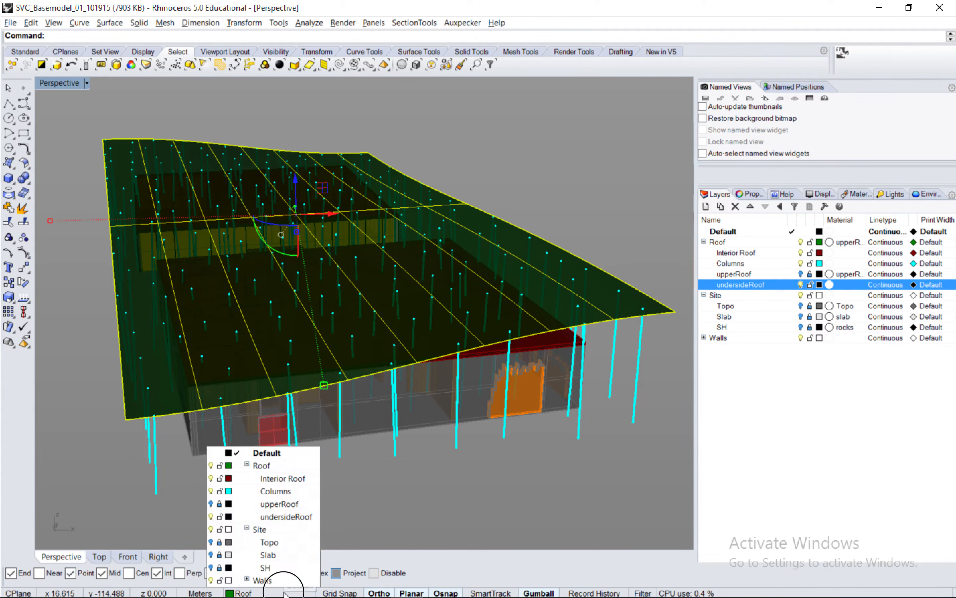
click(295, 517)
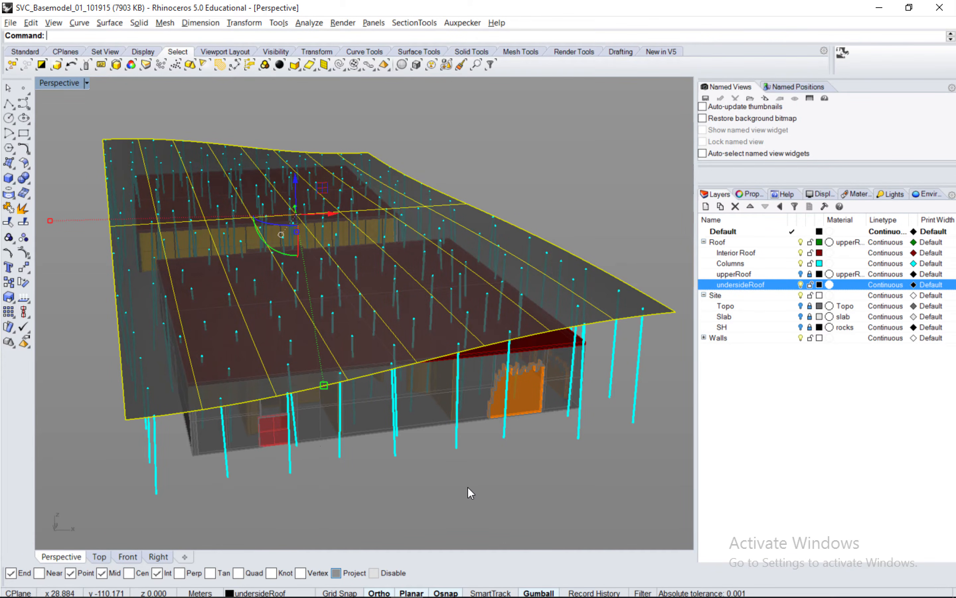
Assign a duplicated default material named RoofUnderside to the undersideRoof sublayer, and lock and turn off that sublayer.
click(846, 284)
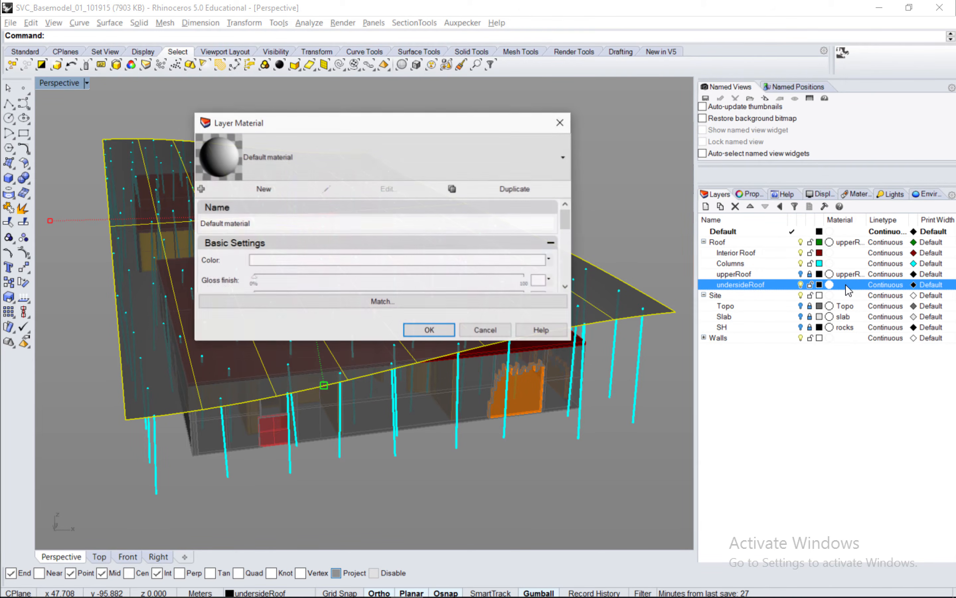
click(532, 191)
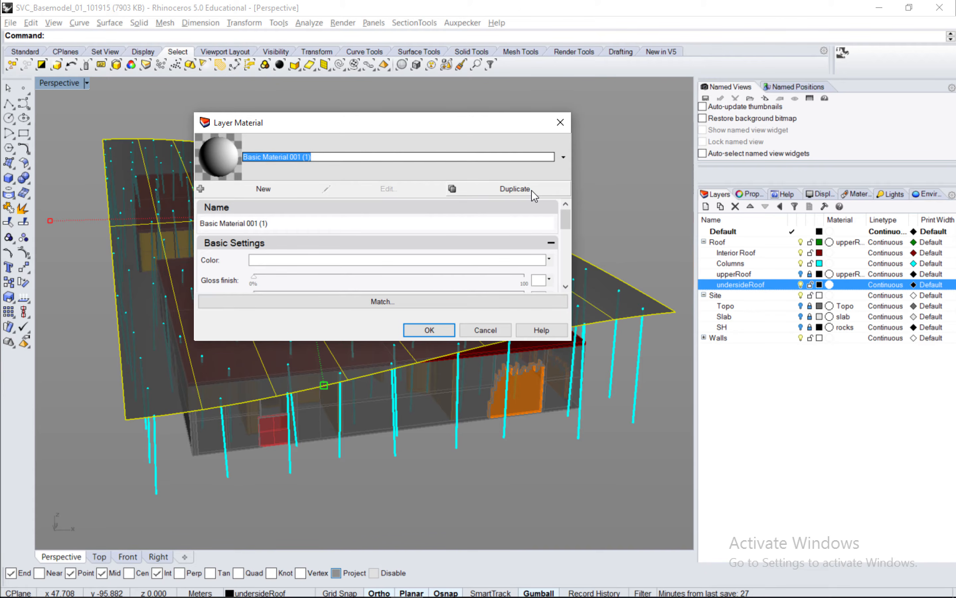
key(BackSpace)
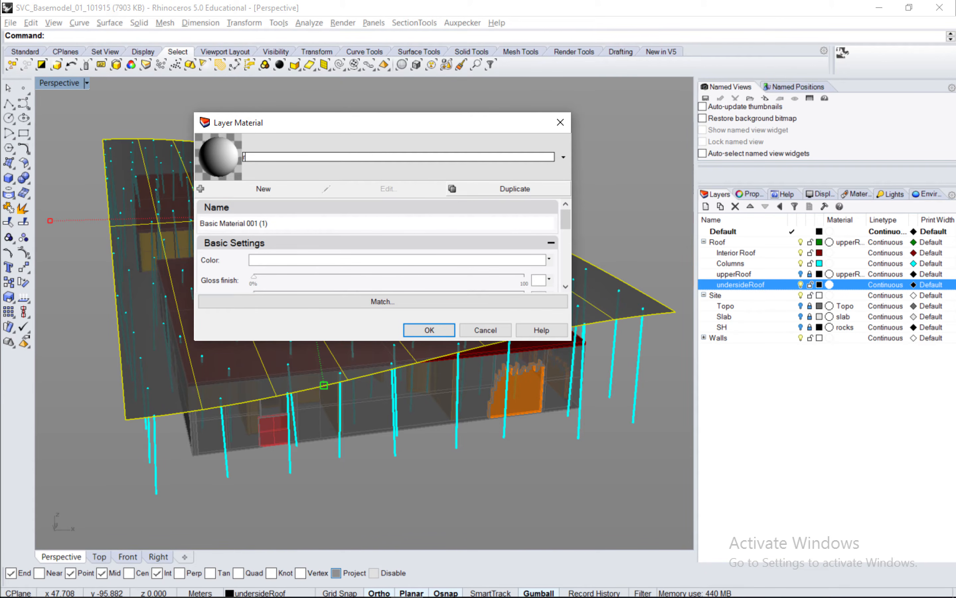
text(RoofUnderside)
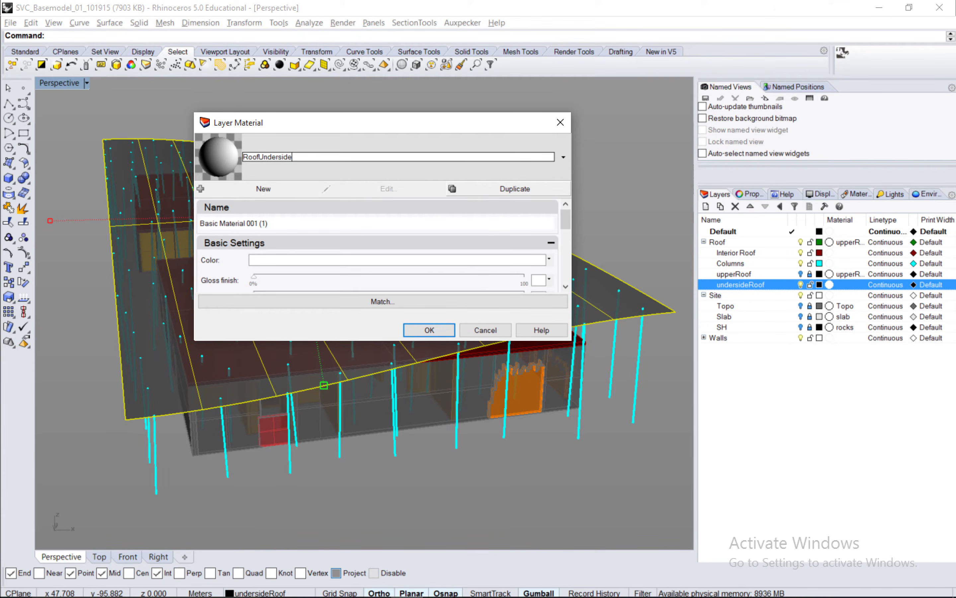
click(449, 330)
click(809, 285)
click(801, 285)
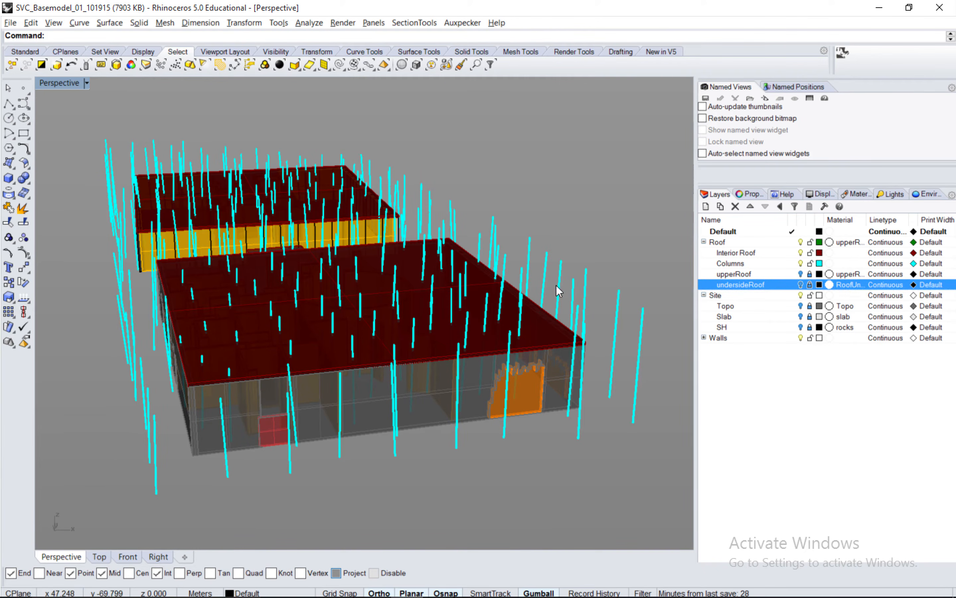
Select the building's columns and assign a duplicated default material named columns to the Columns sublayer.
right_drag(325, 298, 347, 297)
click(408, 488)
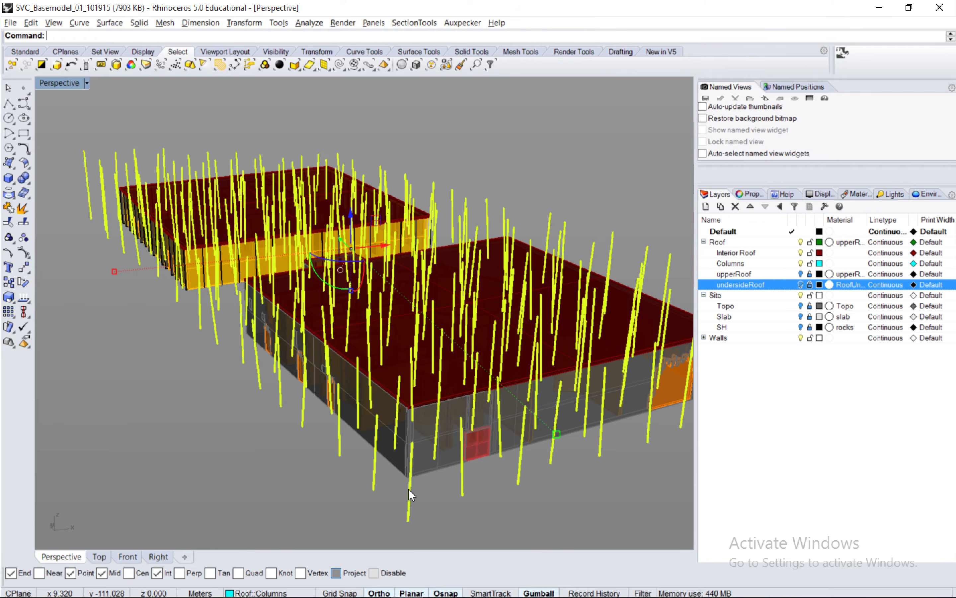
mouse_move(387, 338)
right_down()
mouse_move(386, 309)
mouse_move(377, 331)
mouse_move(340, 338)
mouse_move(395, 350)
right_up()
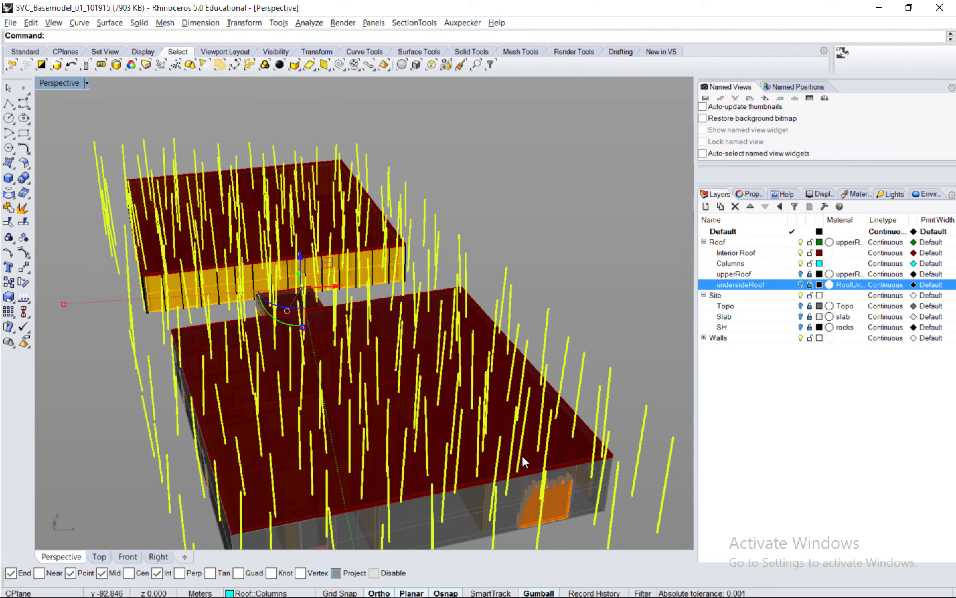
click(837, 263)
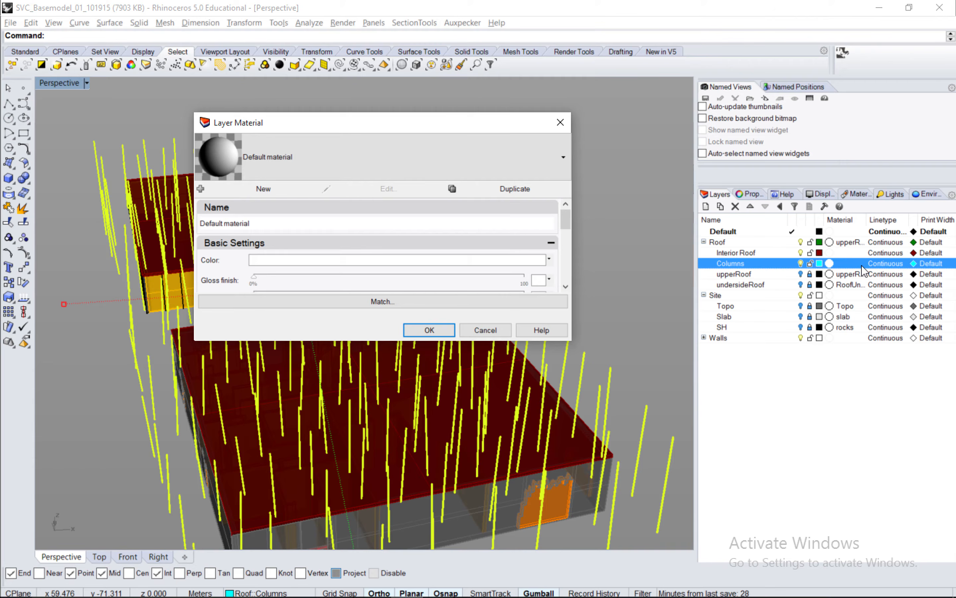
click(515, 189)
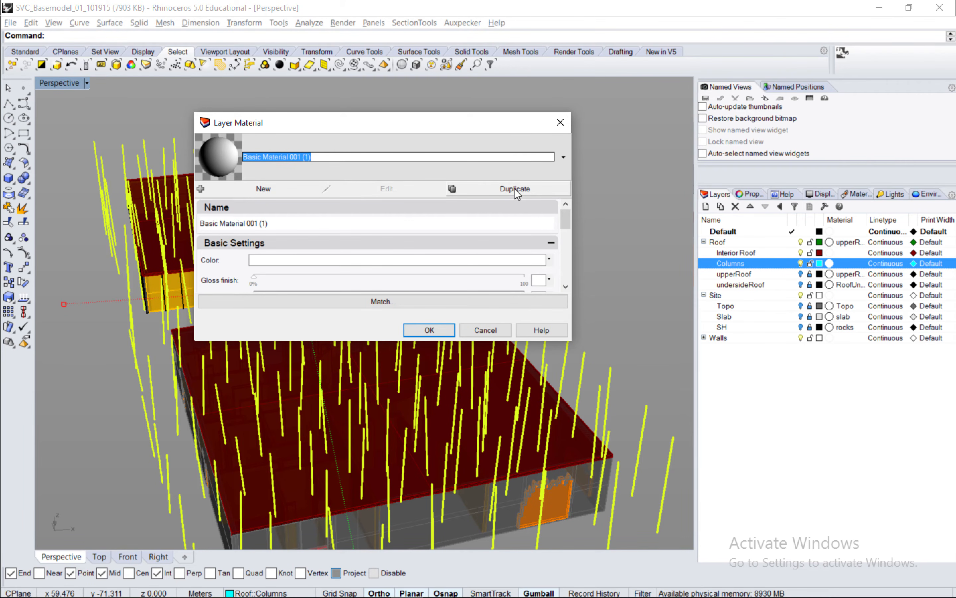
text(columns)
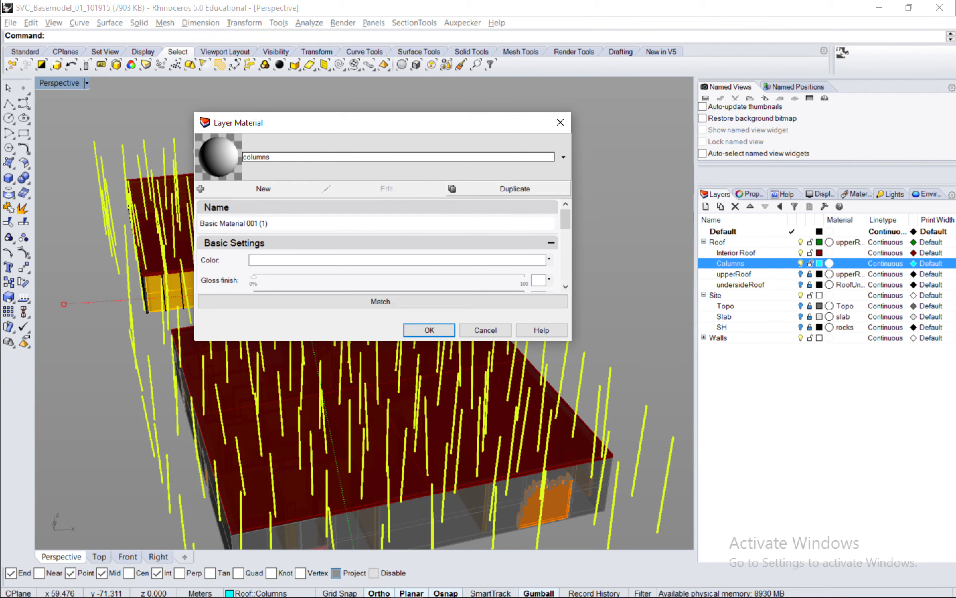
click(435, 330)
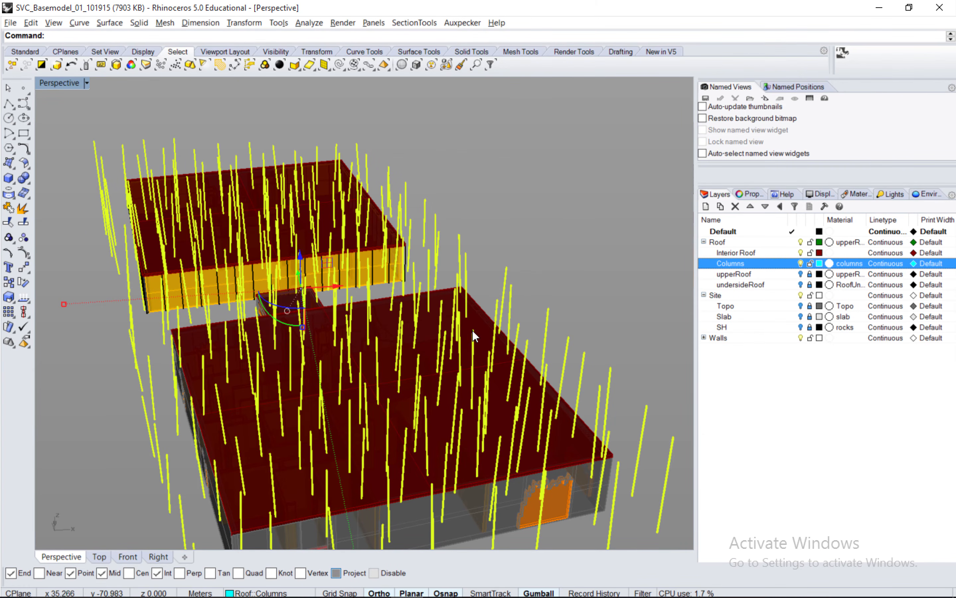
Check the object name in the selected columns' properties and clear the selection.
click(750, 194)
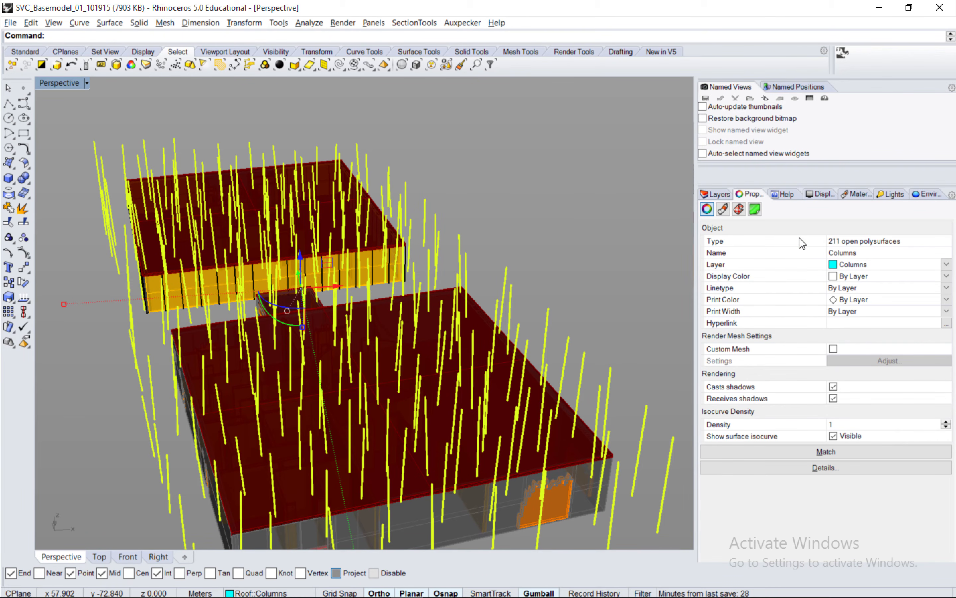
click(716, 194)
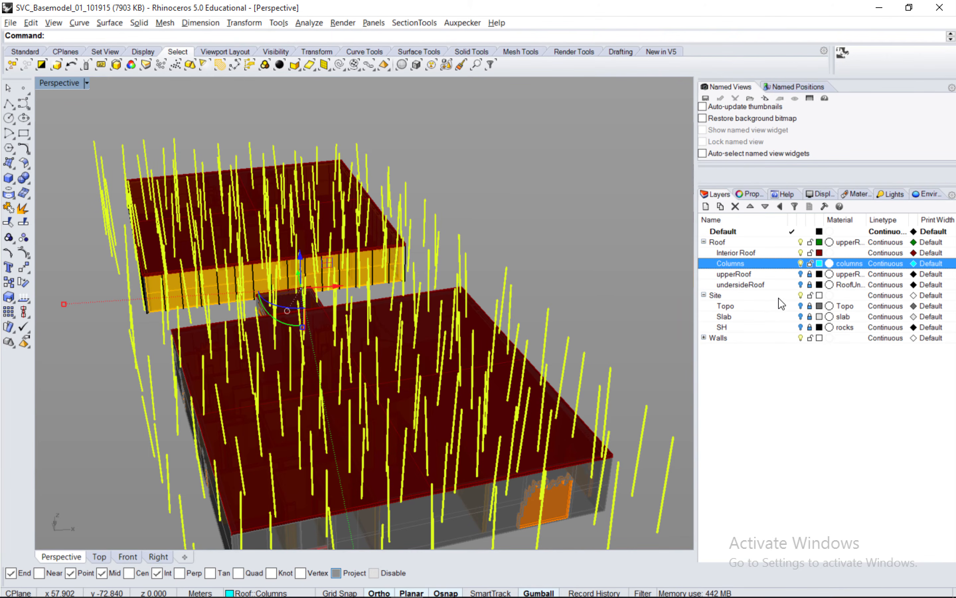
click(650, 279)
Unlock and turn on the undersideRoof sublayer, select its roof surface, and name the object undersideRoof.
click(810, 285)
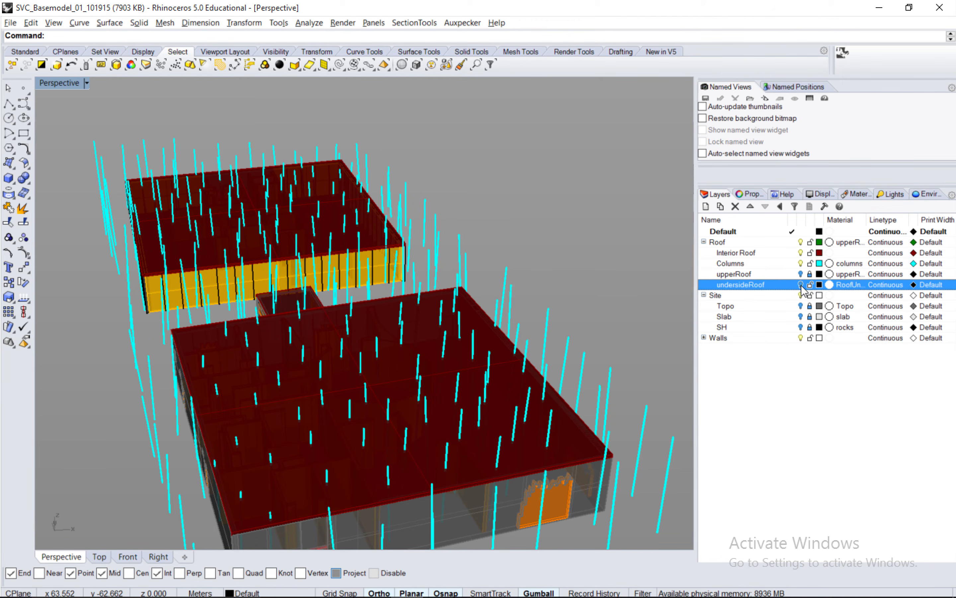
click(800, 284)
click(585, 341)
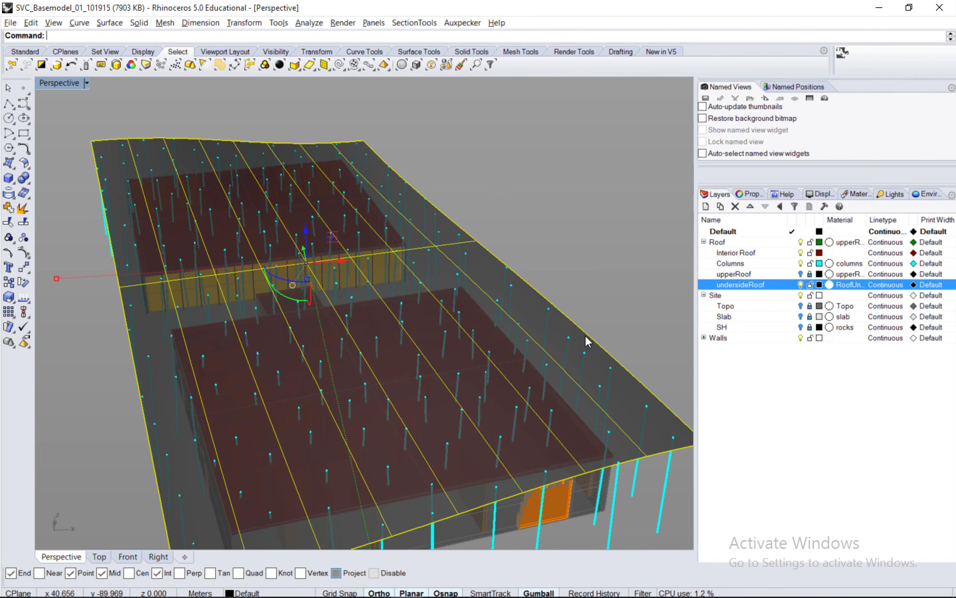
click(748, 194)
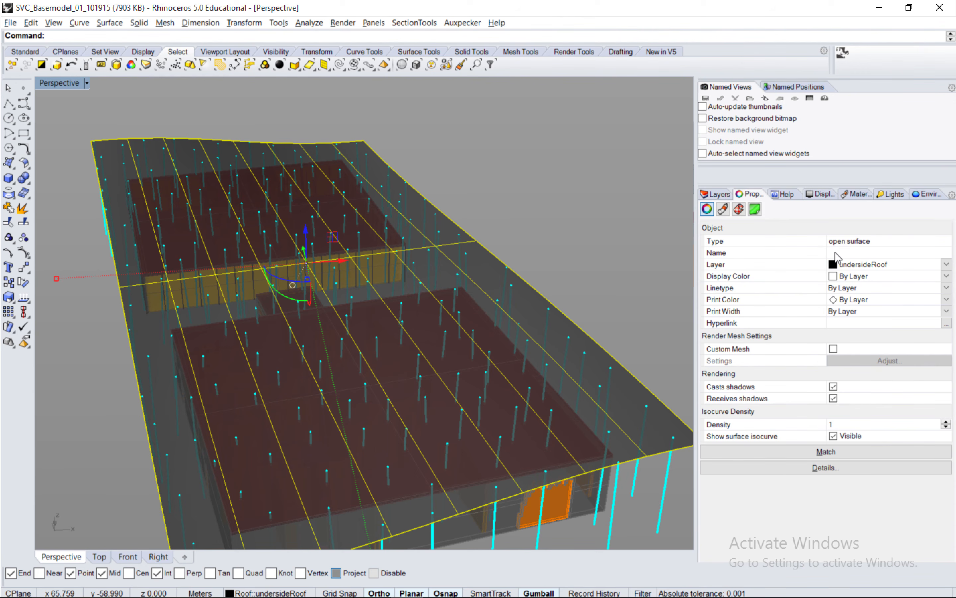
click(840, 254)
text(undersideRoof)
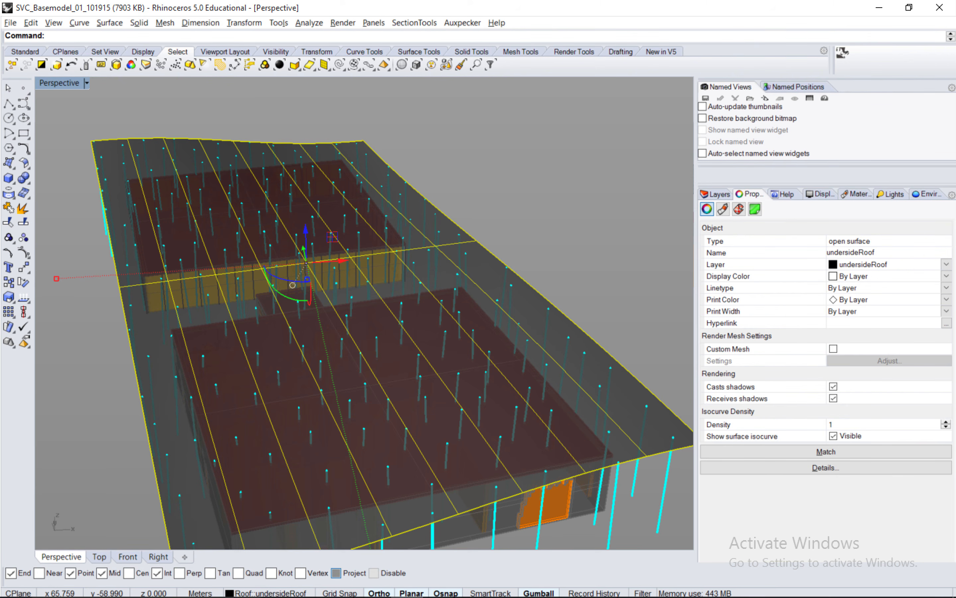
key(Return)
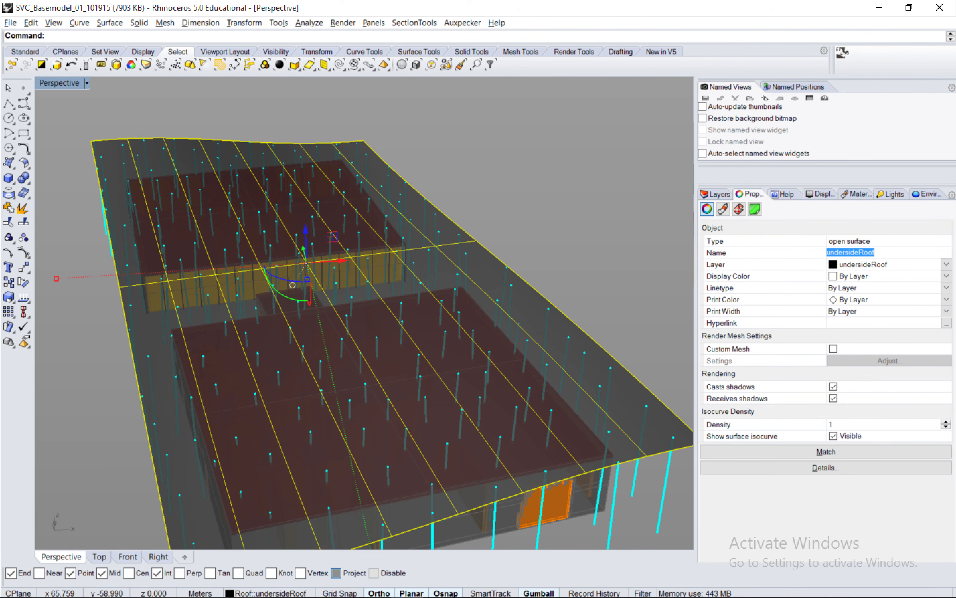
Lock and turn off the undersideRoof and Columns sublayers.
click(716, 194)
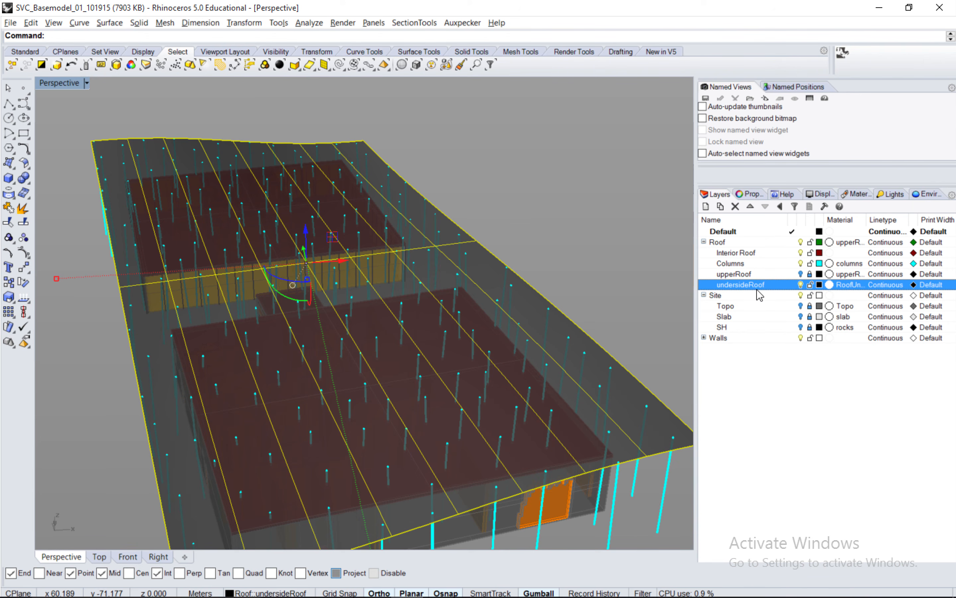
click(801, 285)
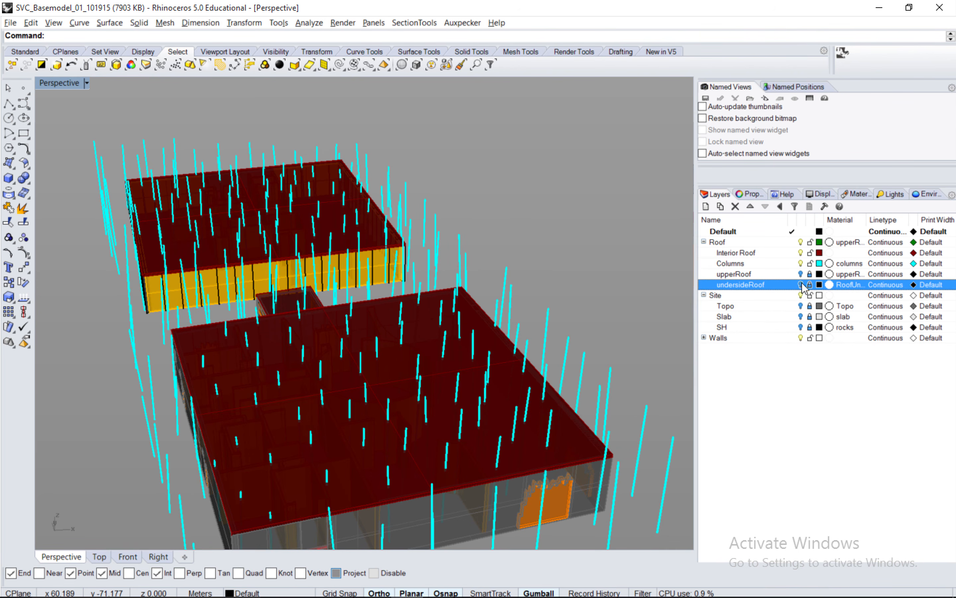
click(570, 355)
click(810, 263)
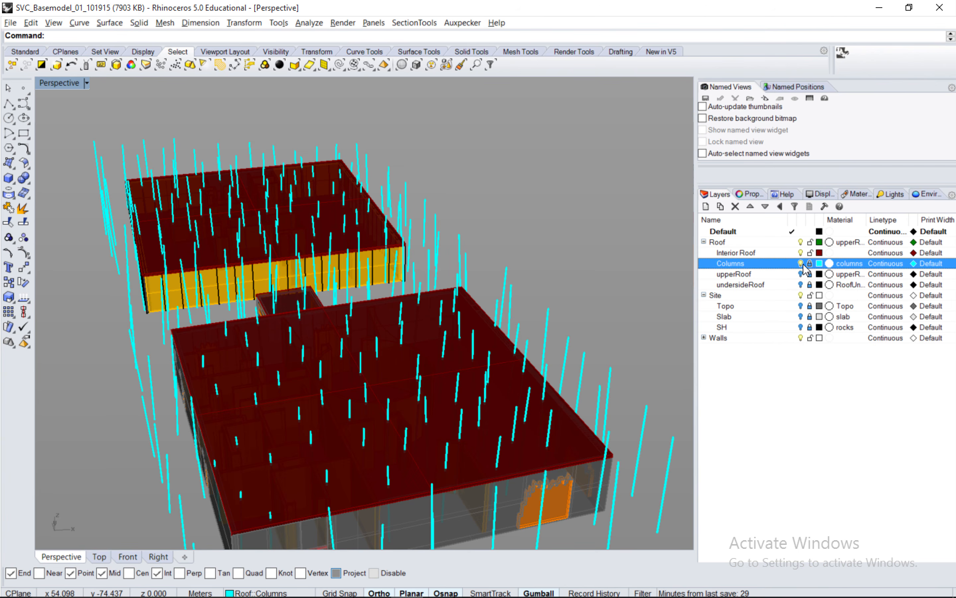
click(800, 264)
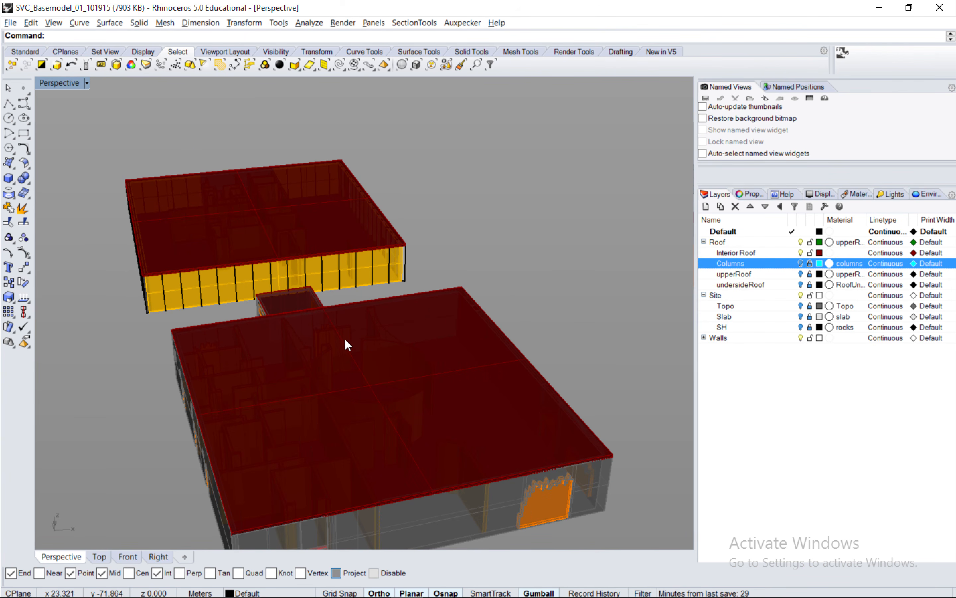